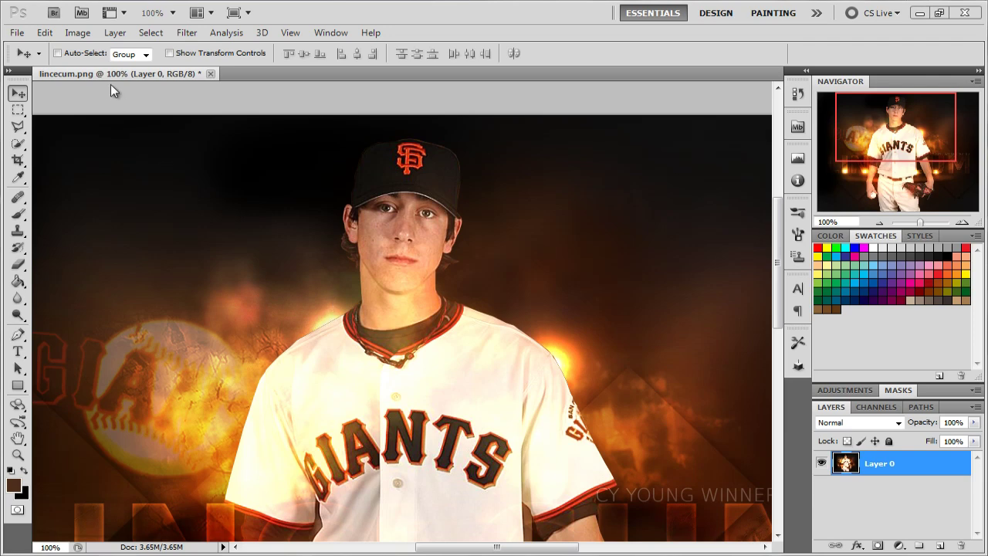
Create a new 200 x 200 pixel document at 72 pixels/inch in RGB Color with a white background.
{"action": "left_click", "coordinate": [17, 33]}
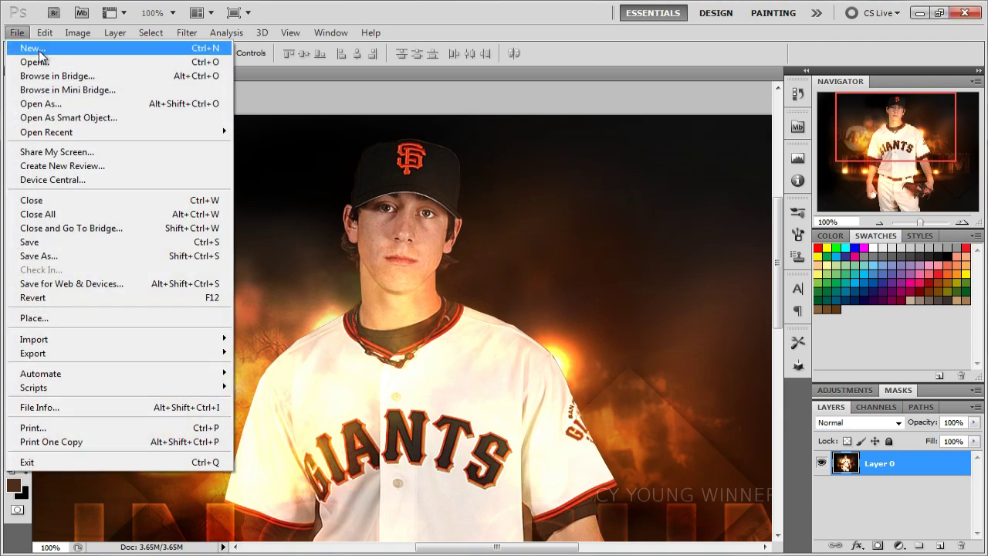
{"action": "left_click", "coordinate": [37, 50]}
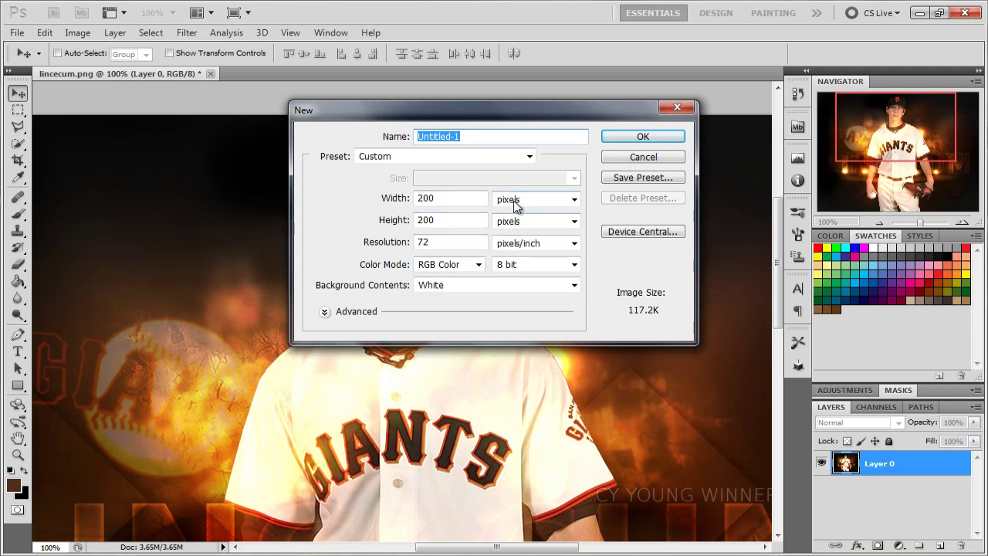
{"action": "left_click", "coordinate": [638, 137]}
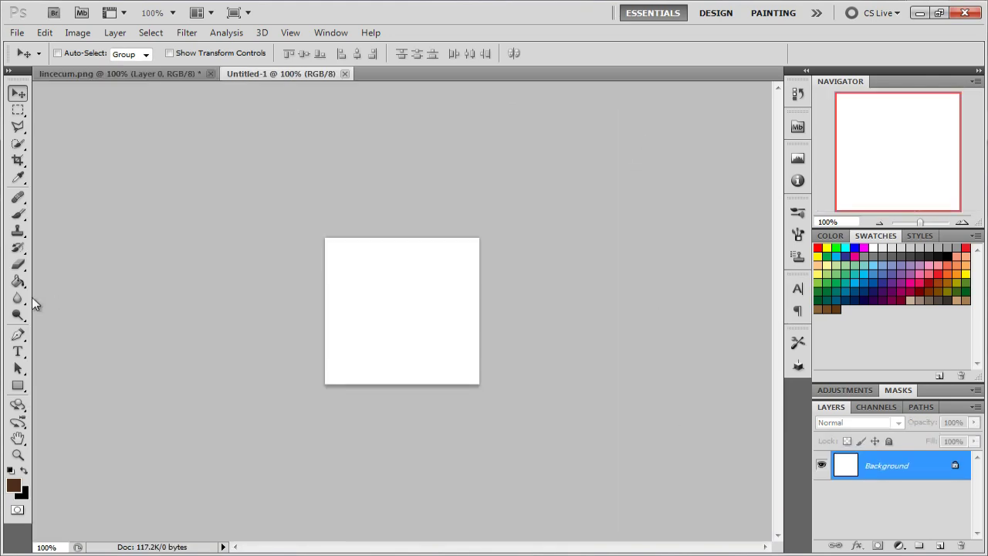
Set up the Brush tool with a hard round tip at 3 px size and 100% hardness.
{"action": "left_click_drag", "start_coordinate": [18, 214], "coordinate": [61, 217]}
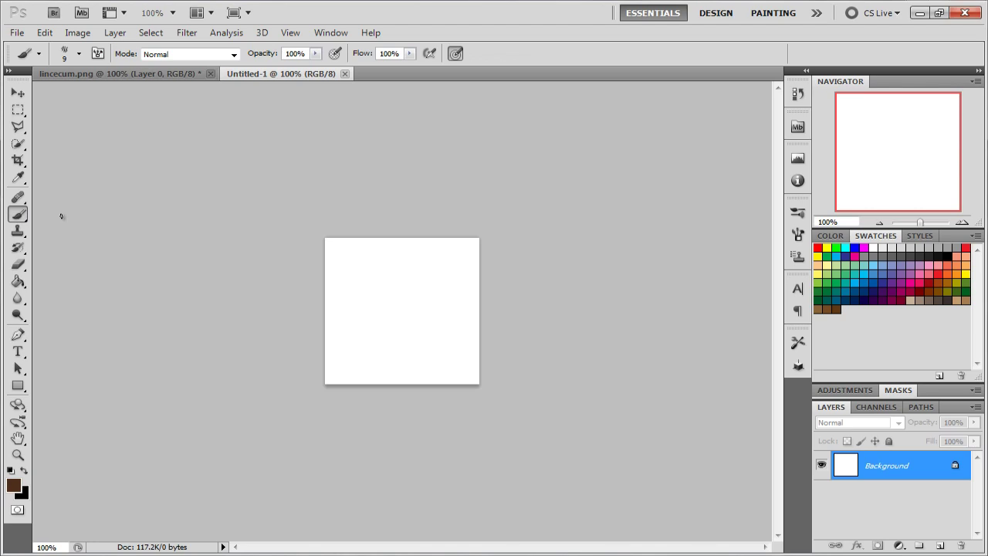
{"action": "left_click", "coordinate": [79, 54]}
{"action": "scroll", "coordinate": [240, 177], "scroll_direction": "up", "scroll_amount": 10}
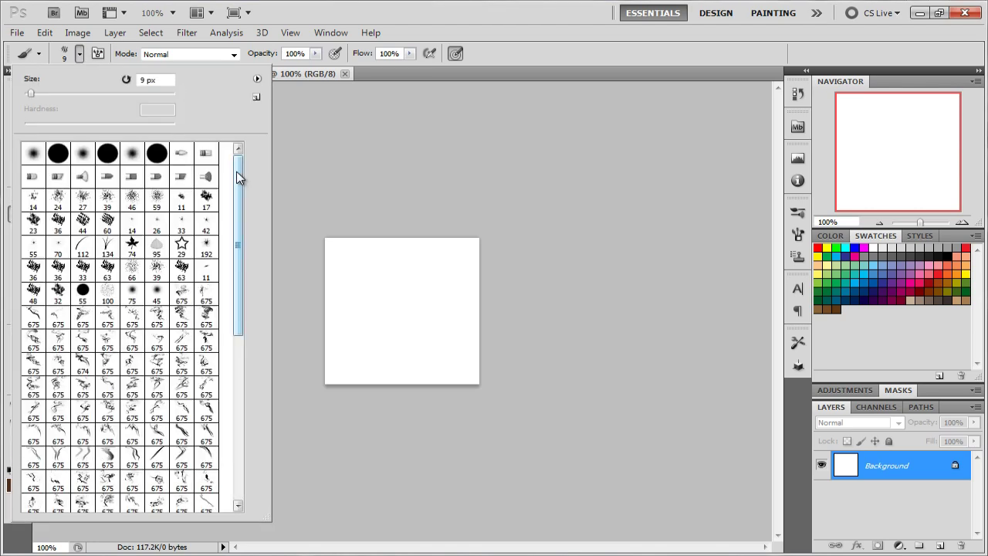
{"action": "left_click", "coordinate": [156, 153]}
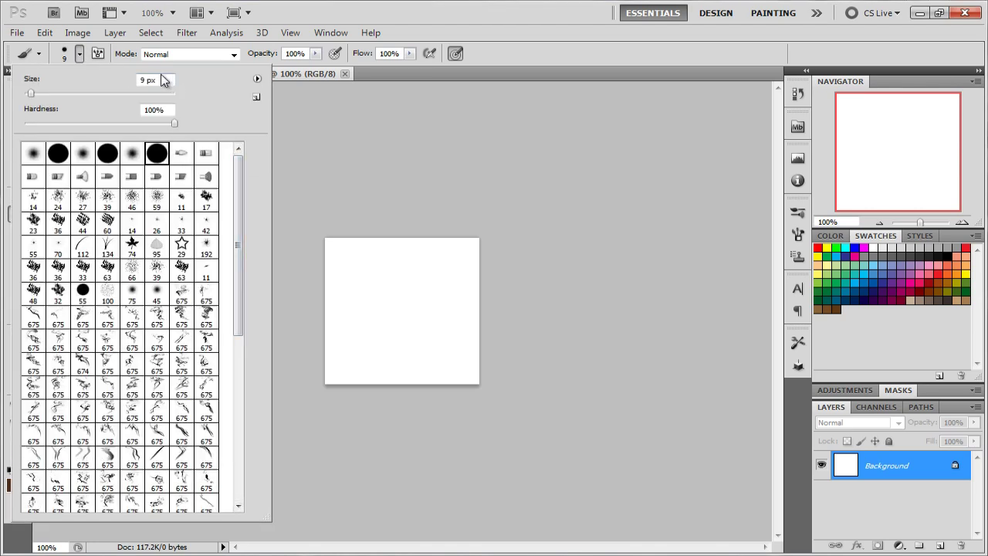
{"action": "left_click_drag", "start_coordinate": [146, 79], "coordinate": [139, 79]}
{"action": "type", "text": "3"}
{"action": "left_click", "coordinate": [454, 27]}
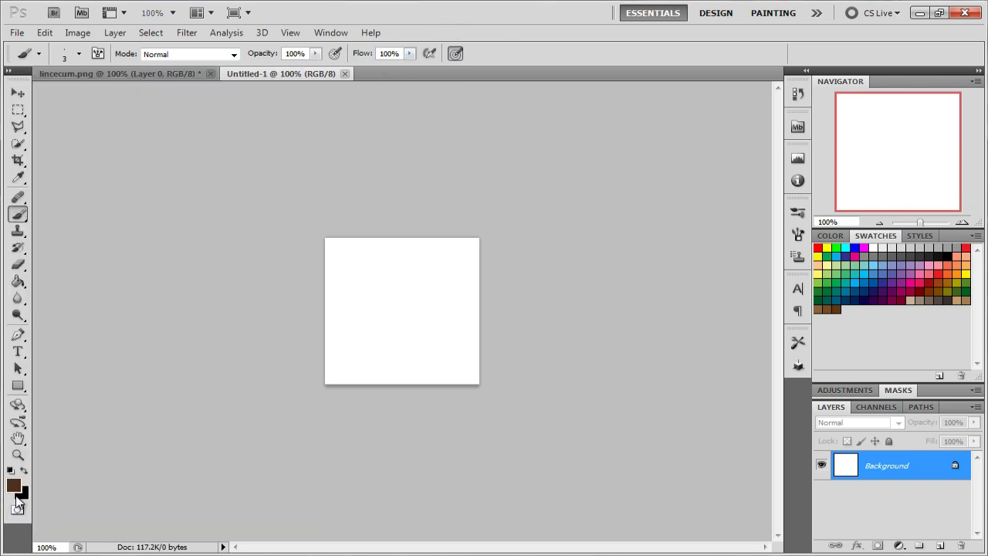
Set the foreground colour to black (000000) and reset the colours to the default black and white.
{"action": "left_click", "coordinate": [17, 488]}
{"action": "left_click", "coordinate": [443, 404]}
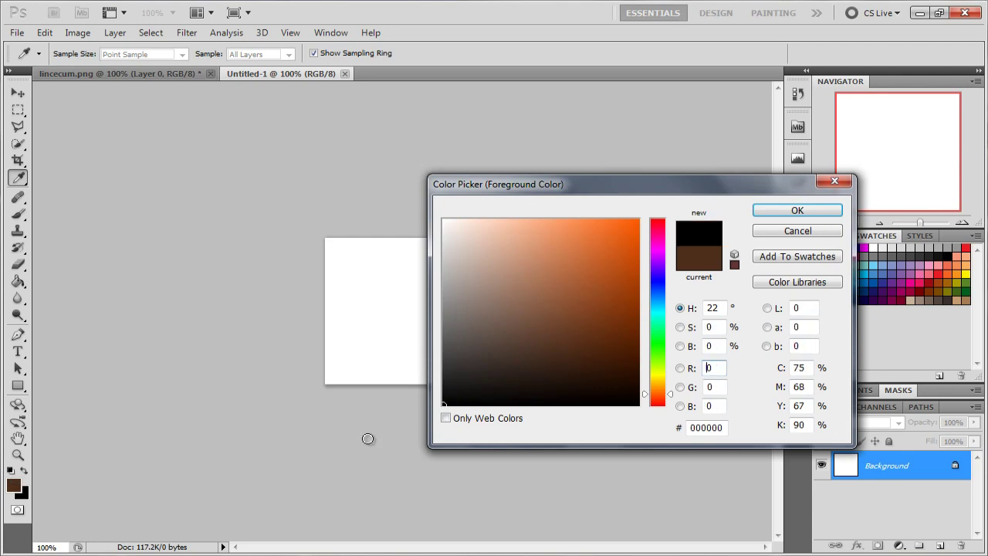
{"action": "left_click", "coordinate": [810, 210]}
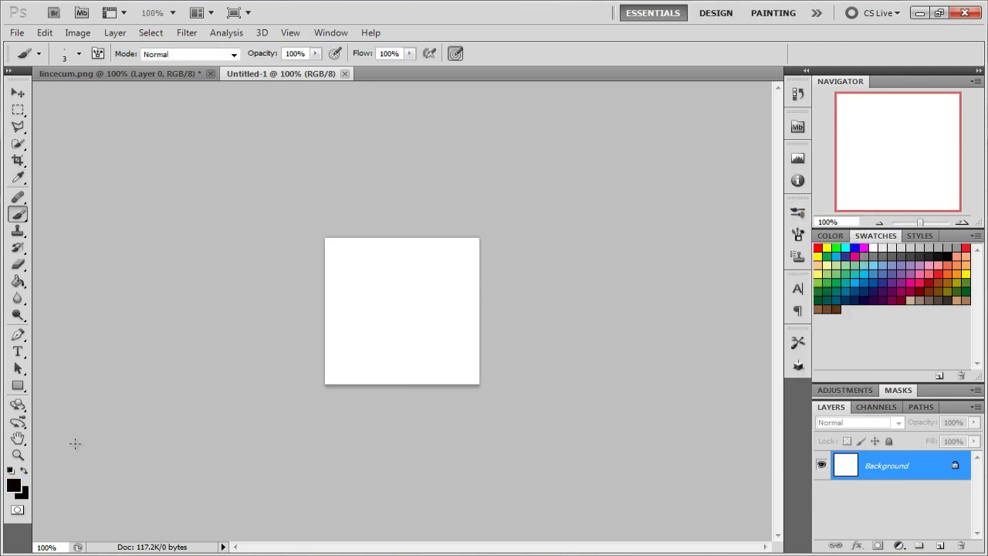
{"action": "left_click", "coordinate": [10, 469]}
Paint a small cluster of short, wavy, overlapping hair strokes near the centre of the canvas, undoing the first trial stroke.
{"action": "mouse_move", "coordinate": [389, 281]}
{"action": "left_mouse_down"}
{"action": "mouse_move", "coordinate": [387, 307]}
{"action": "mouse_move", "coordinate": [403, 328]}
{"action": "left_mouse_up"}
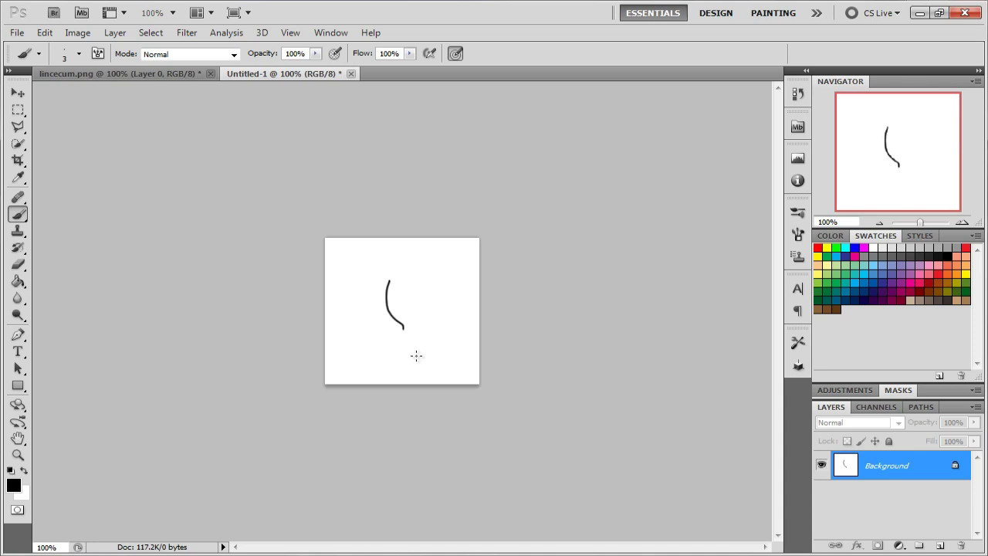
{"action": "key", "text": "ctrl+z"}
{"action": "left_click_drag", "start_coordinate": [393, 284], "coordinate": [401, 319]}
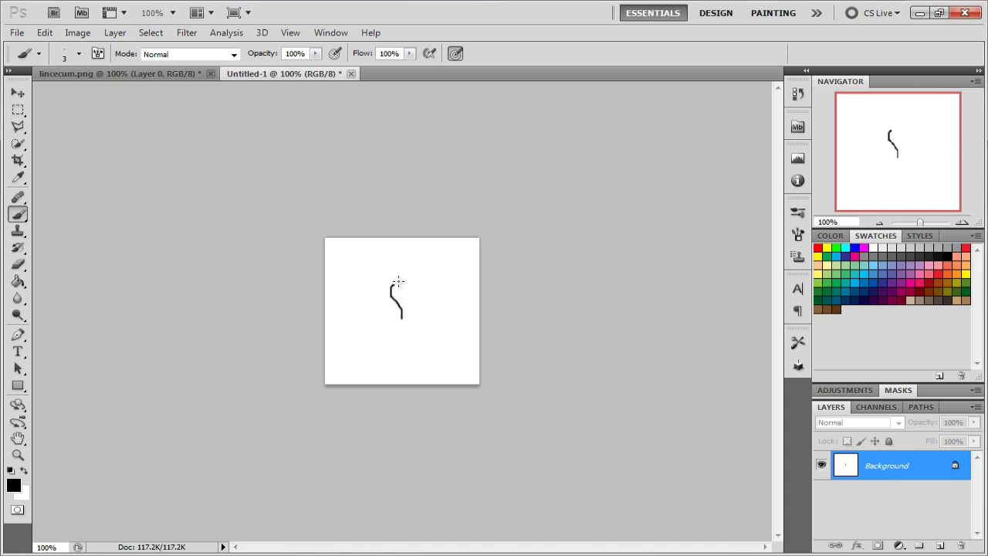
{"action": "mouse_move", "coordinate": [401, 284]}
{"action": "left_mouse_down"}
{"action": "mouse_move", "coordinate": [393, 316]}
{"action": "mouse_move", "coordinate": [386, 287]}
{"action": "mouse_move", "coordinate": [388, 303]}
{"action": "mouse_move", "coordinate": [407, 306]}
{"action": "mouse_move", "coordinate": [395, 327]}
{"action": "left_mouse_up"}
{"action": "mouse_move", "coordinate": [378, 286]}
{"action": "left_mouse_down"}
{"action": "mouse_move", "coordinate": [411, 301]}
{"action": "mouse_move", "coordinate": [404, 288]}
{"action": "mouse_move", "coordinate": [413, 321]}
{"action": "left_mouse_up"}
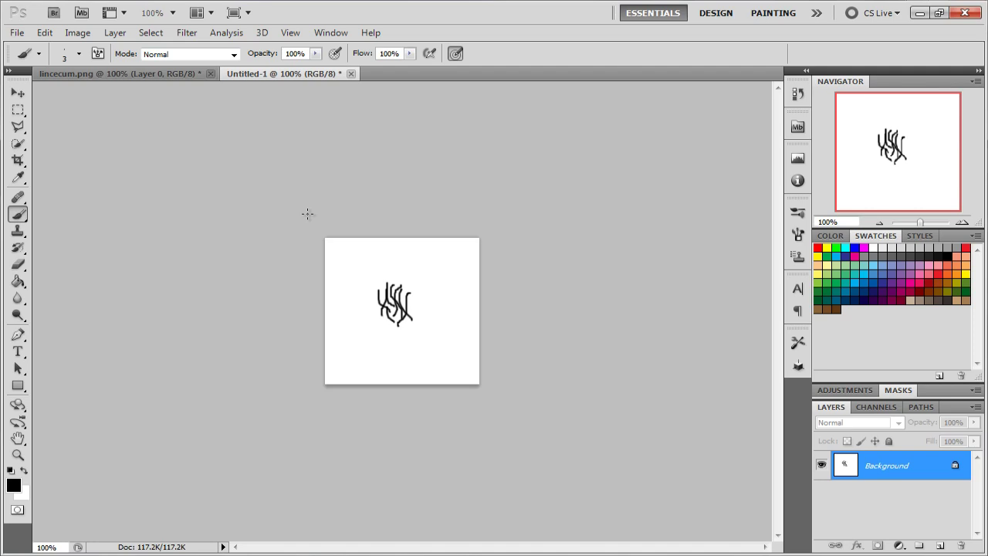
Select the whole canvas and define it as a brush preset named "this is kool hair".
{"action": "left_click", "coordinate": [150, 33]}
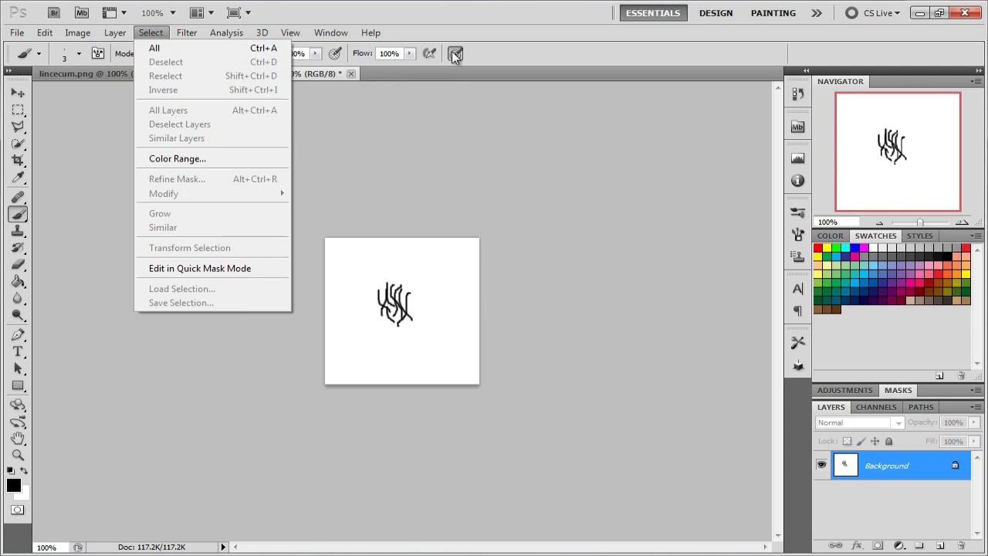
{"action": "left_click", "coordinate": [445, 135]}
{"action": "key", "text": "ctrl+a"}
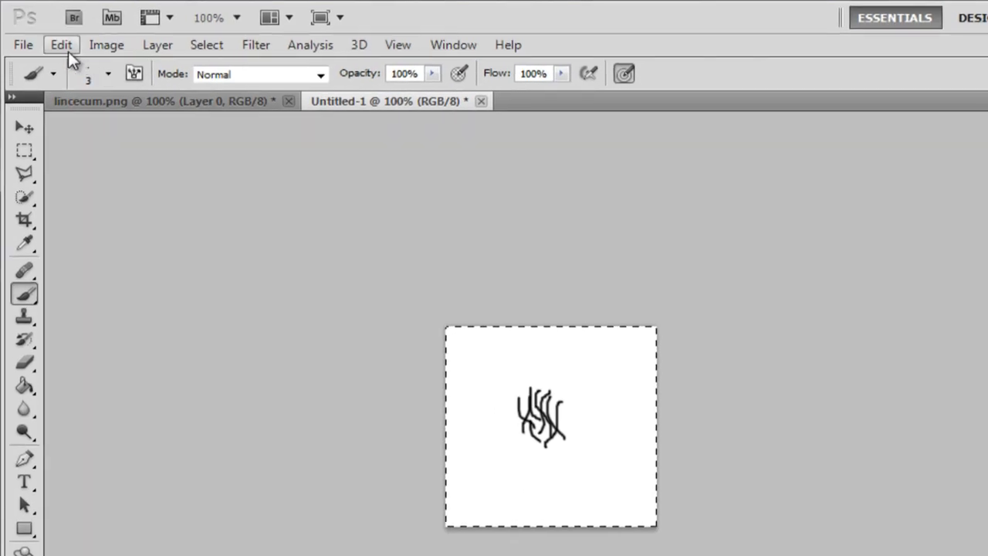
{"action": "left_click", "coordinate": [66, 49]}
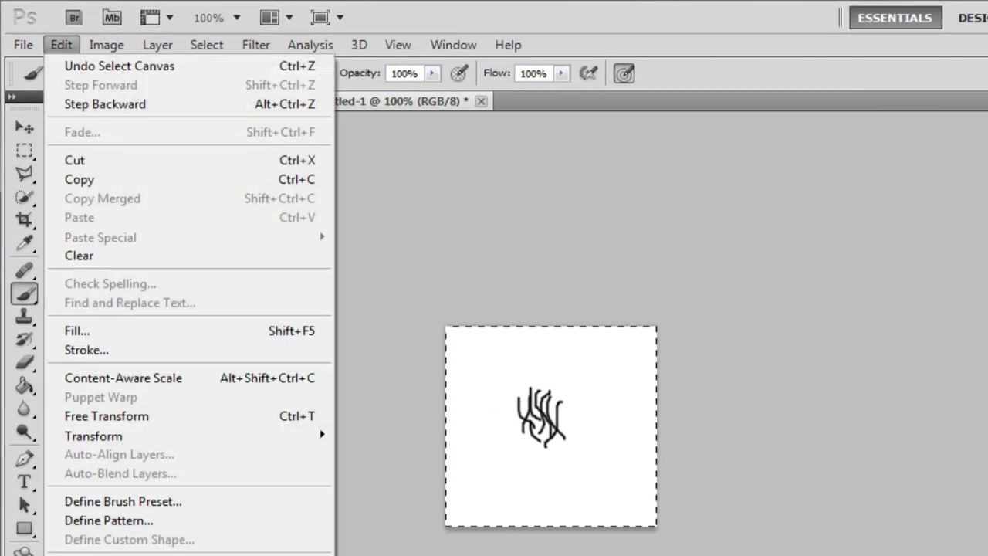
{"action": "left_click", "coordinate": [225, 510]}
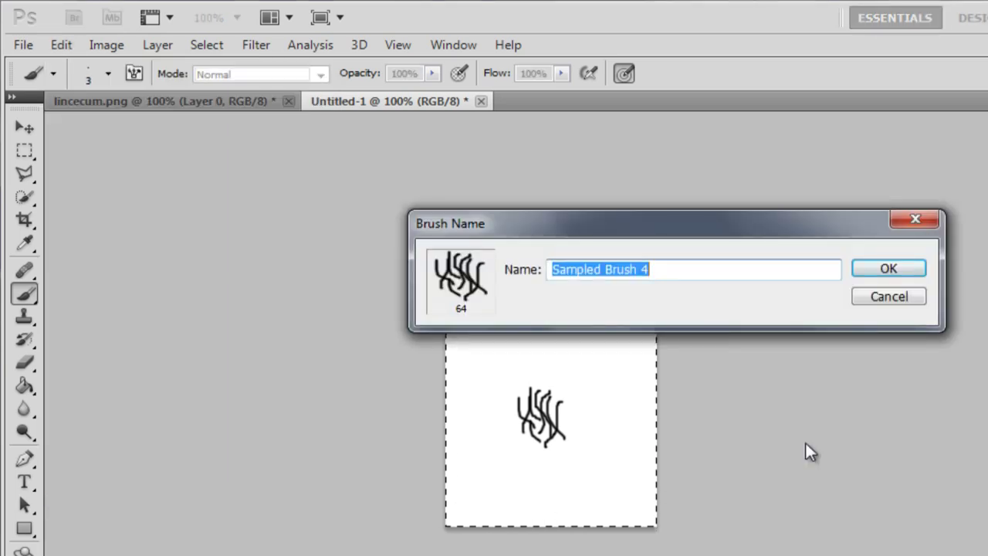
{"action": "type", "text": "this is kool hair"}
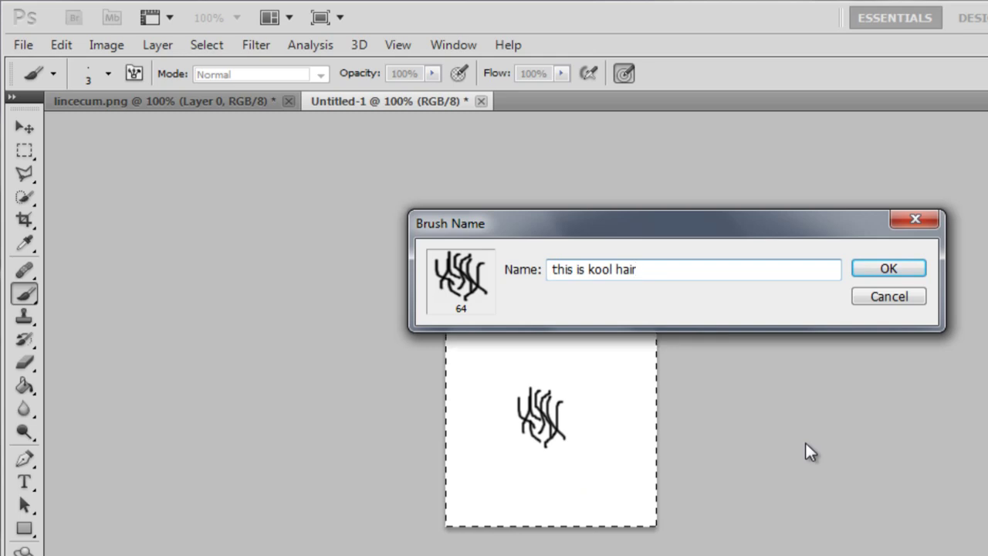
{"action": "left_click", "coordinate": [869, 264]}
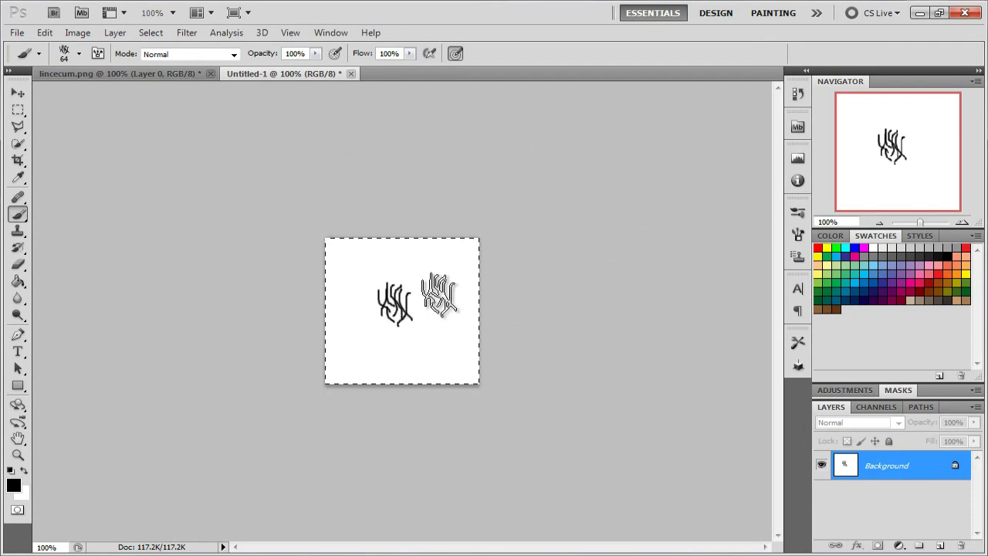
Test the new hair brush with three single stamps around the drawing and a dense horizontal stroke below it.
{"action": "left_click", "coordinate": [439, 294]}
{"action": "left_click", "coordinate": [392, 266]}
{"action": "left_click", "coordinate": [359, 285]}
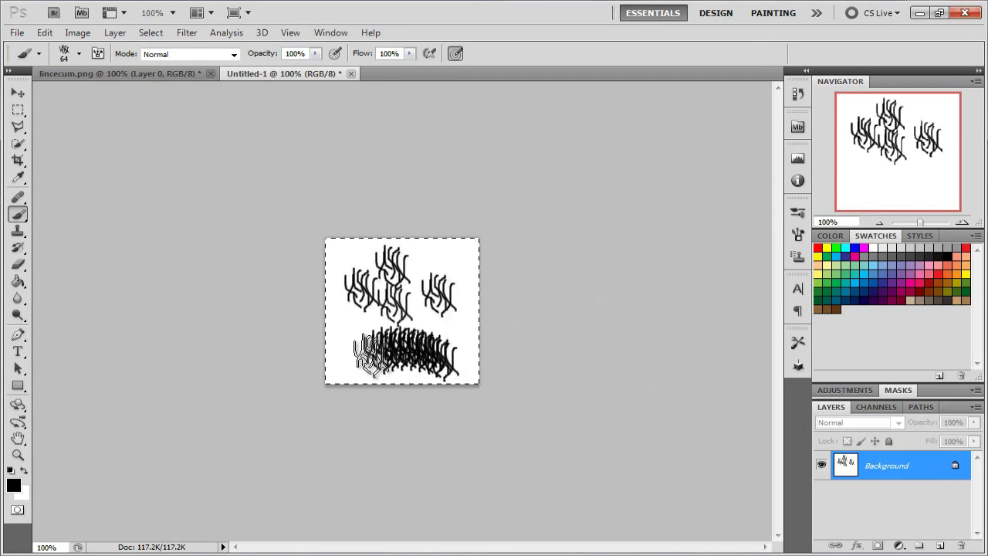
{"action": "left_click_drag", "start_coordinate": [370, 355], "coordinate": [362, 356]}
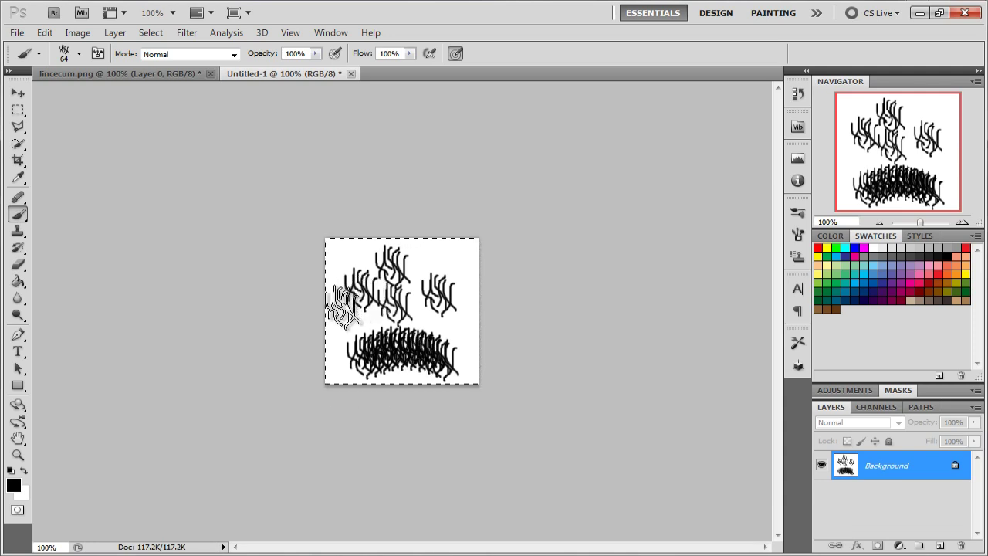
Switch to lincecum.png, enable Color Dynamics for the hair brush and set its Shape Dynamics angle jitter to 25%.
{"action": "left_click", "coordinate": [145, 71]}
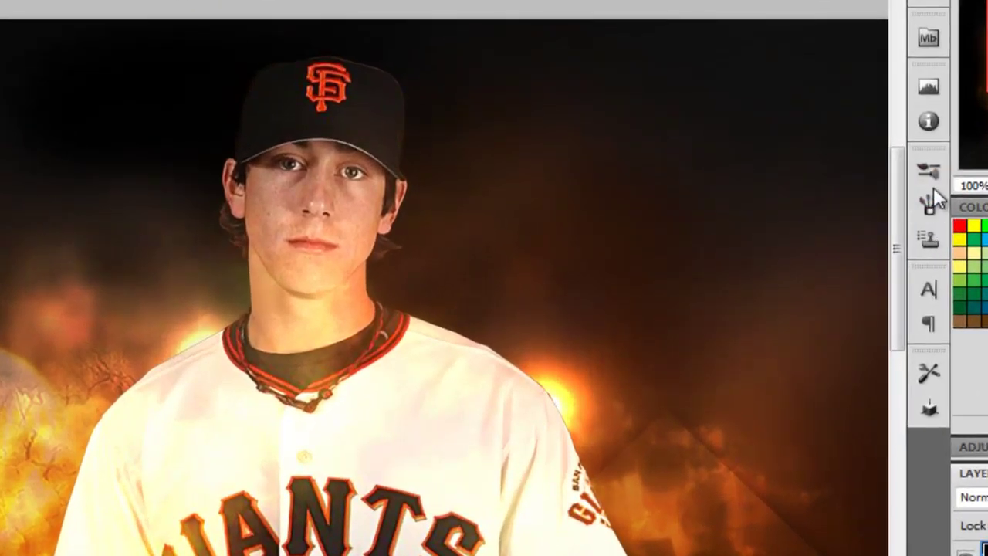
{"action": "left_click", "coordinate": [932, 208]}
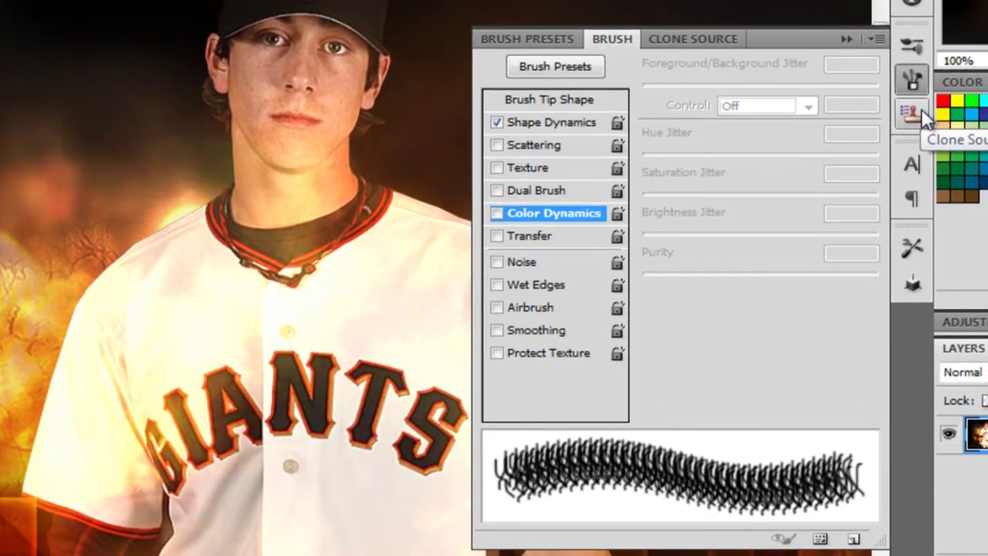
{"action": "left_click", "coordinate": [498, 212]}
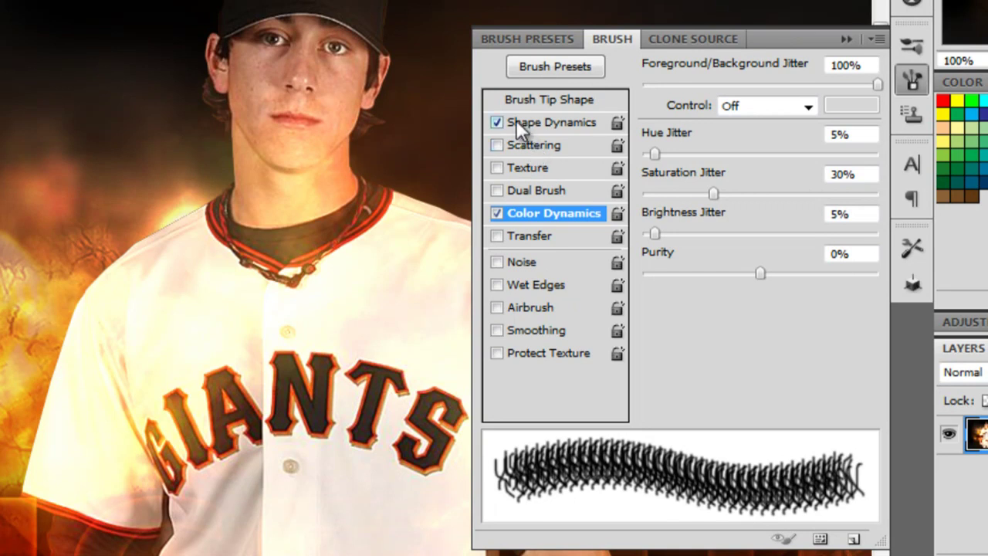
{"action": "left_click", "coordinate": [542, 121]}
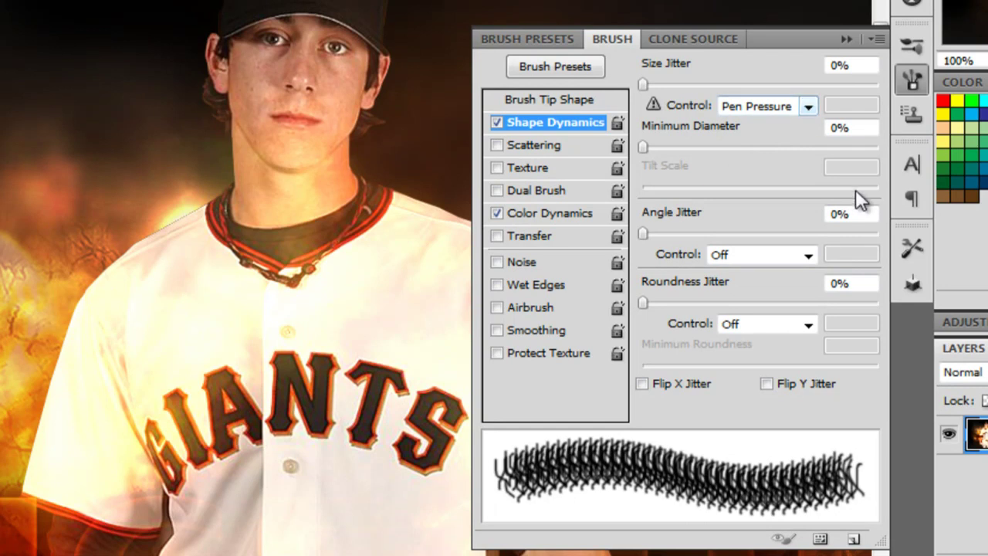
{"action": "left_click", "coordinate": [824, 214]}
{"action": "type", "text": "25"}
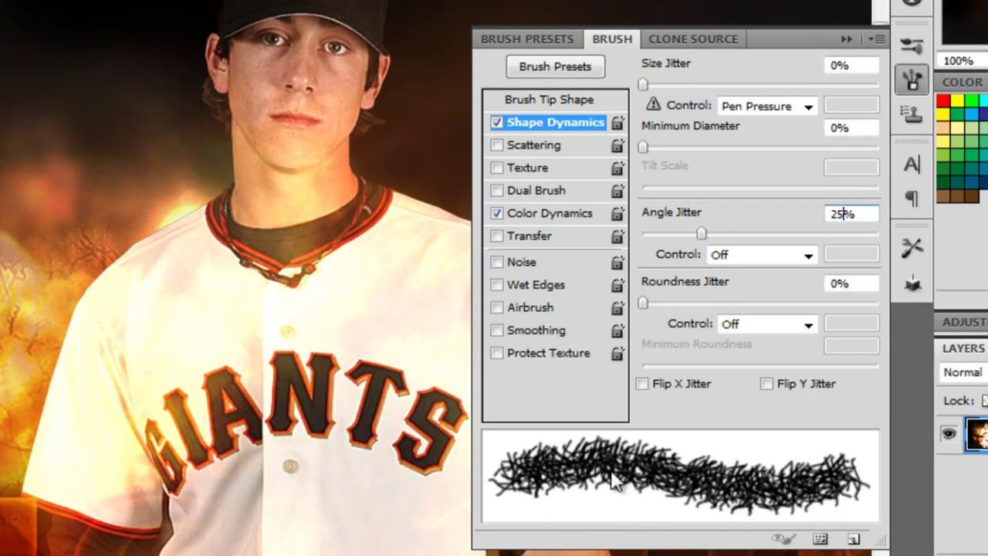
Save the adjusted brush as a new preset named "this is kool hair dude" with its brush size captured.
{"action": "left_click", "coordinate": [558, 211]}
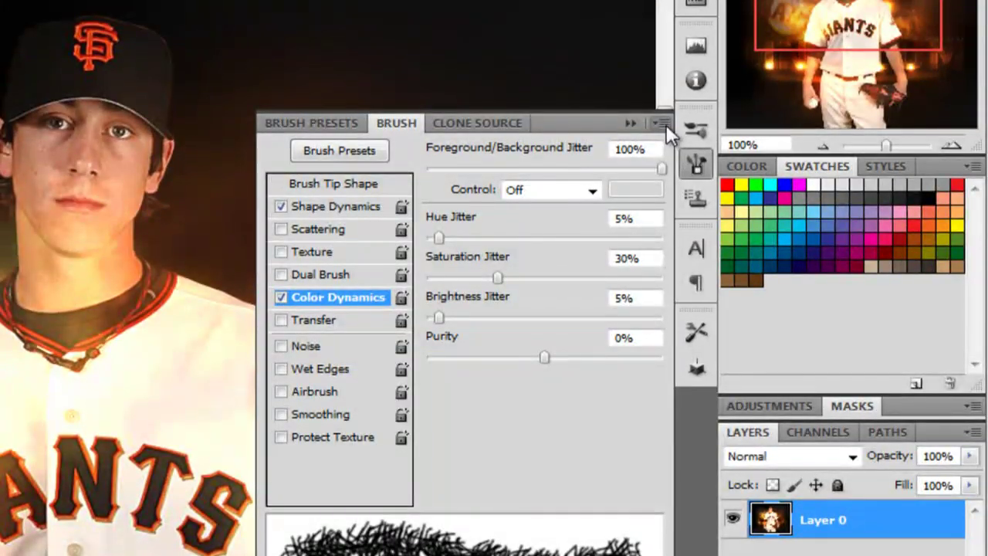
{"action": "left_click", "coordinate": [661, 124]}
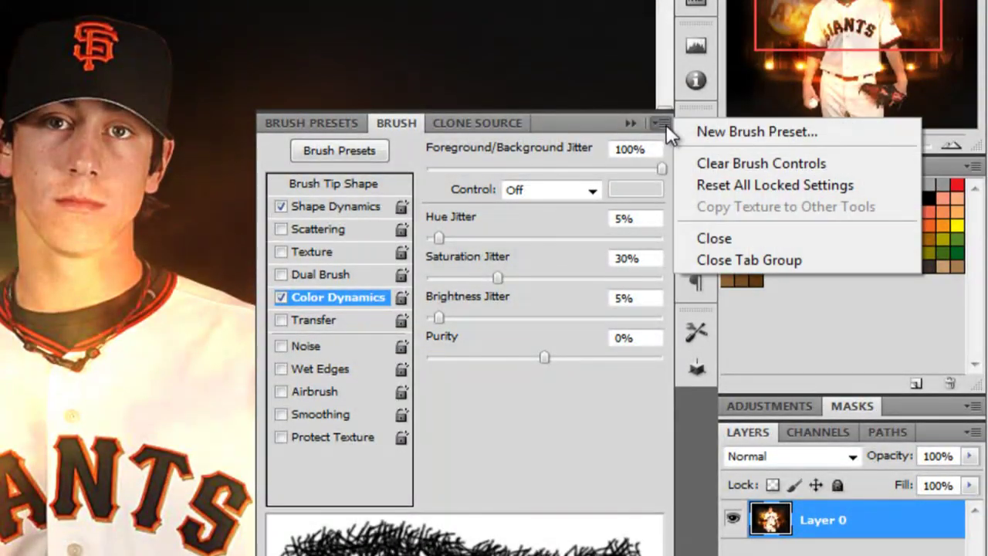
{"action": "left_click", "coordinate": [725, 131]}
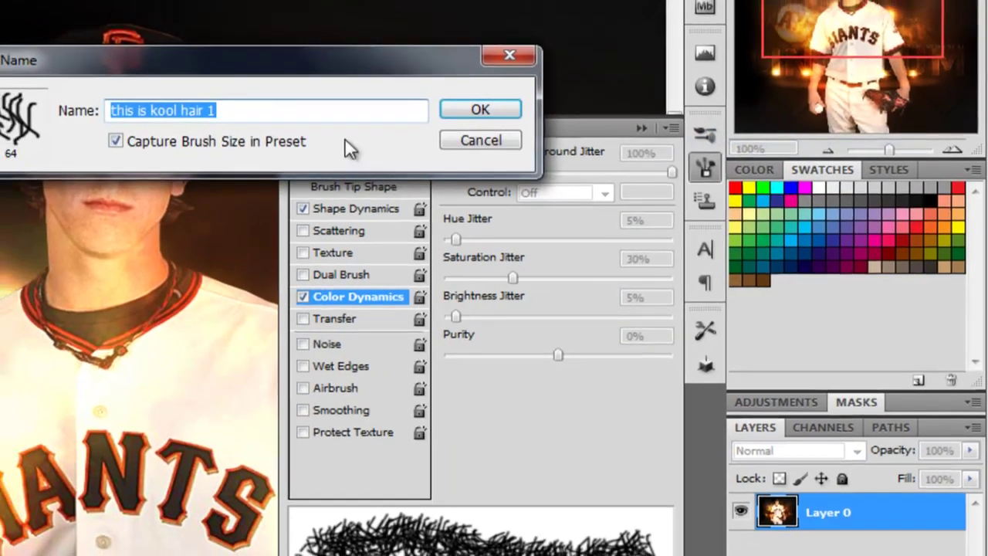
{"action": "key", "text": "End"}
{"action": "key", "text": "BackSpace"}
{"action": "key", "text": "BackSpace"}
{"action": "type", "text": "dude"}
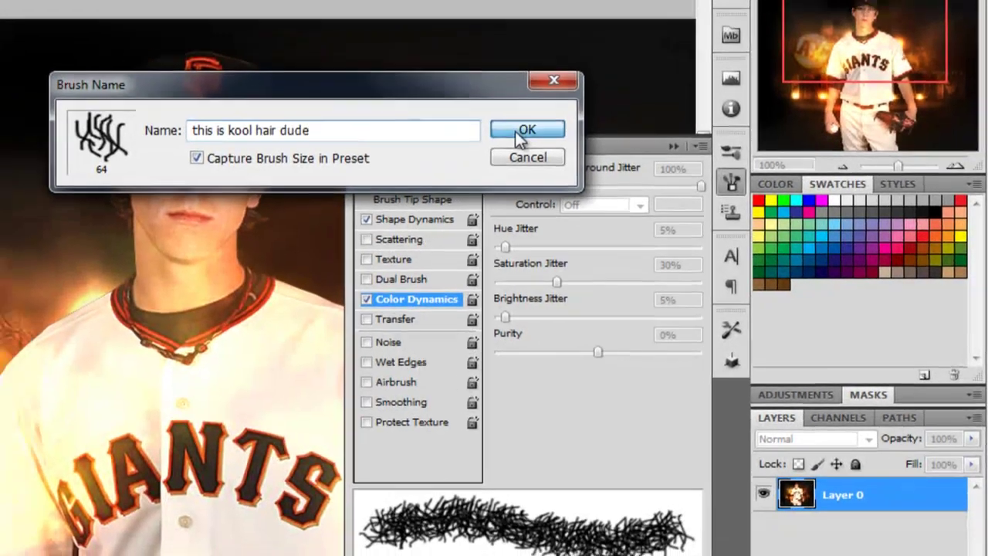
{"action": "left_click", "coordinate": [507, 118]}
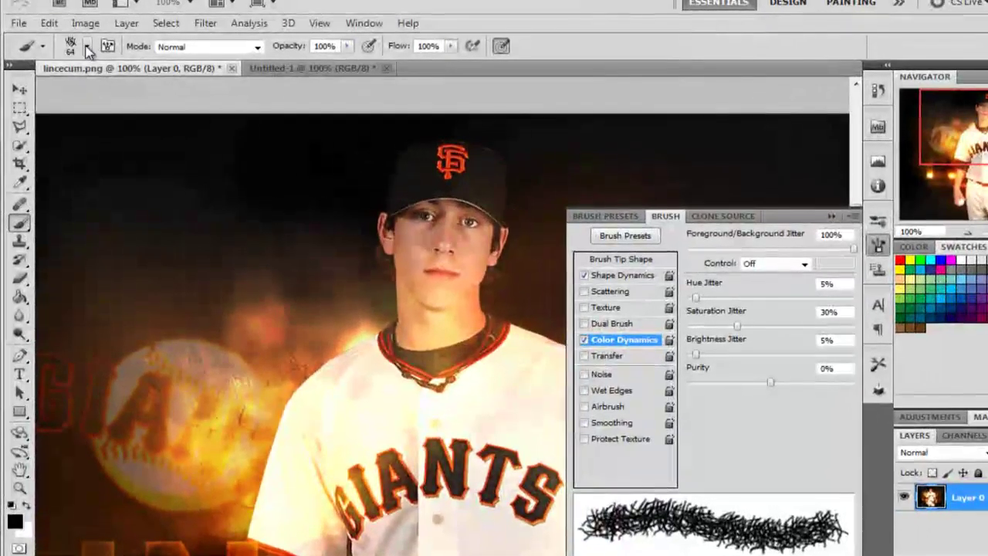
Choose the saved "this is kool hair dude" brush at 64 px and close the brush settings, ready for the player's face.
{"action": "left_click", "coordinate": [78, 53]}
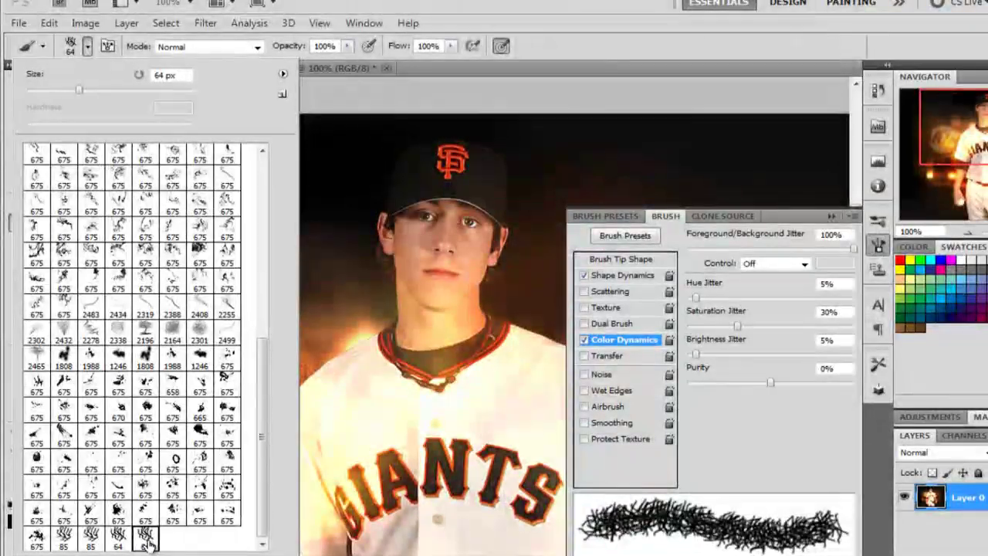
{"action": "key", "text": "Return"}
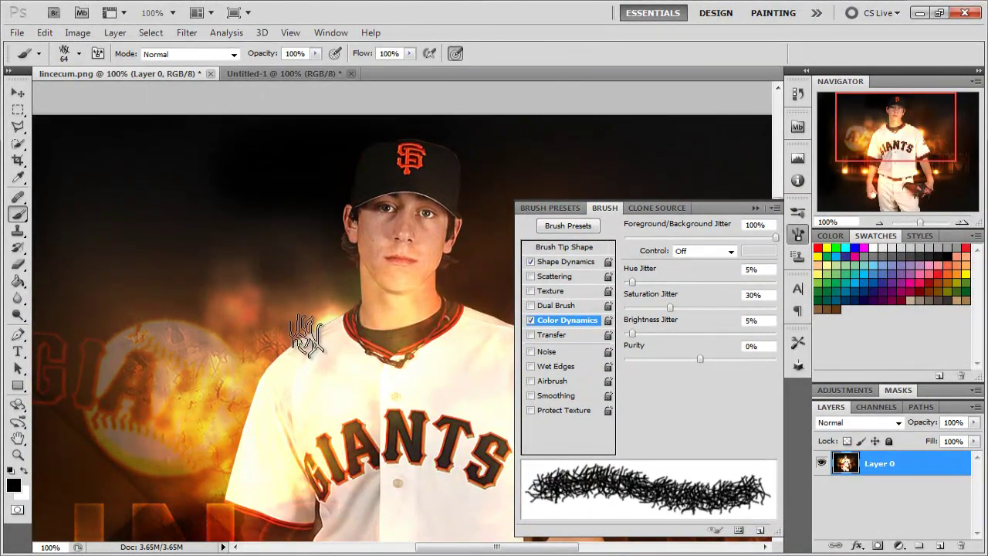
{"action": "key", "text": "F5"}
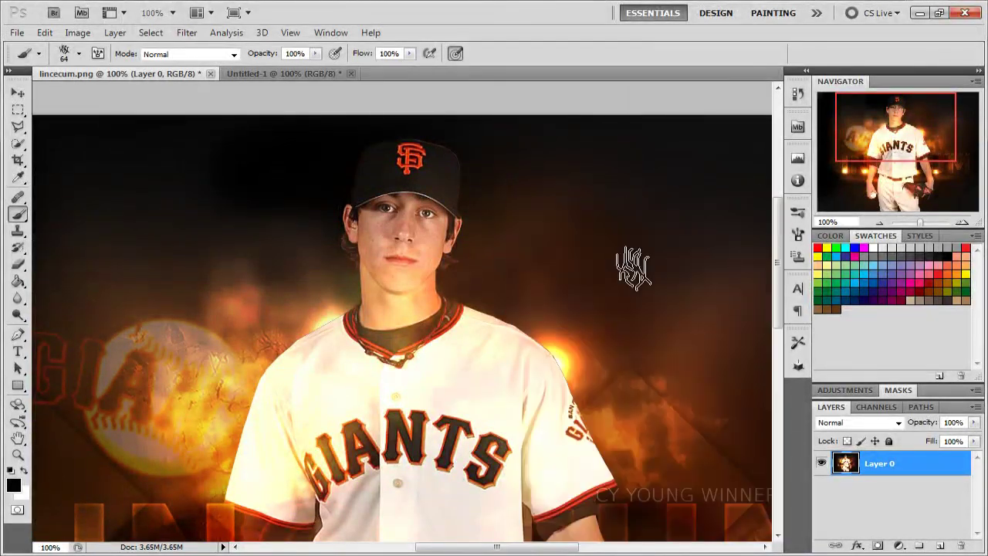
{"action": "scroll", "coordinate": [479, 292], "scroll_direction": "up", "scroll_amount": 3, "text": "alt"}
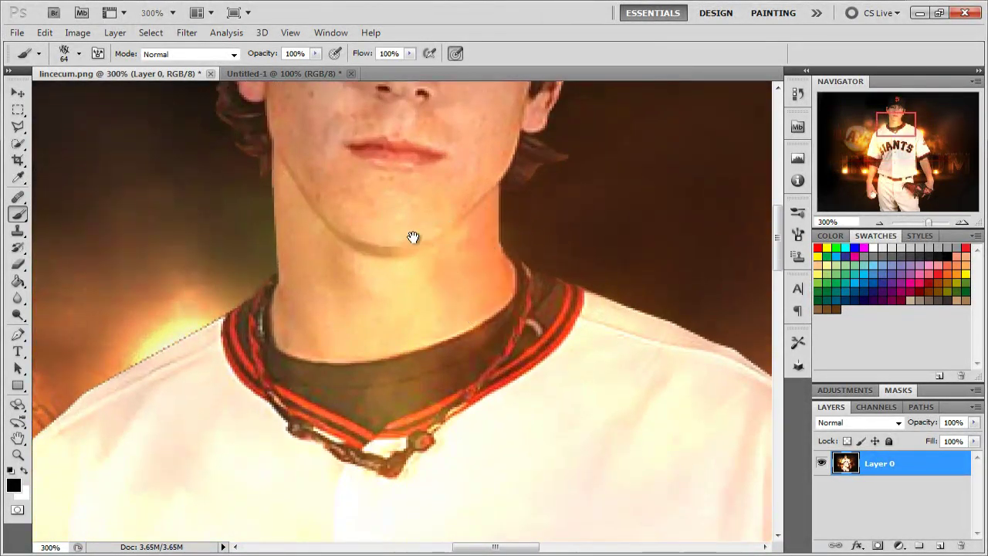
{"action": "scroll", "coordinate": [401, 308], "scroll_direction": "down", "scroll_amount": 1, "text": "alt"}
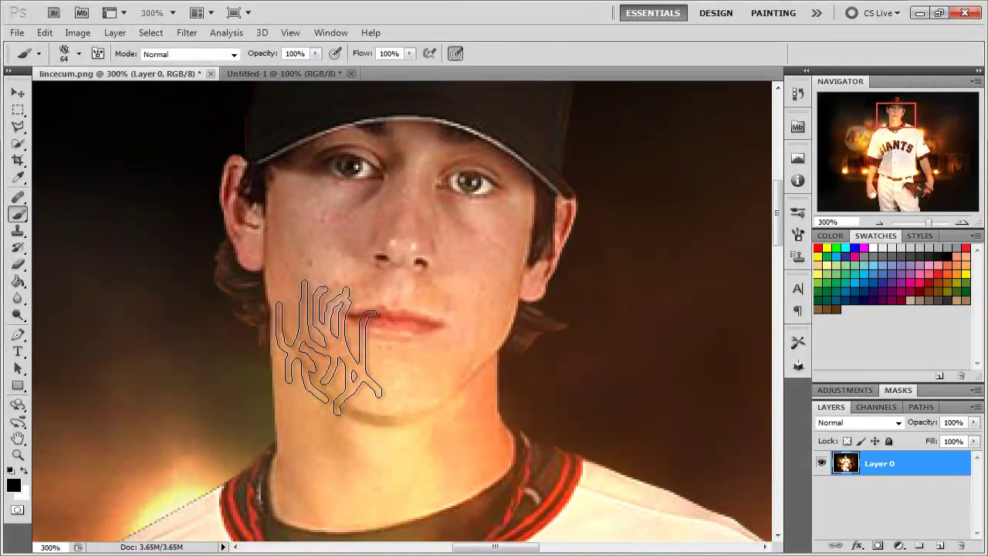
Try a hair stroke across the player's cheek and chin with the brush reduced to 45 px, and undo it.
{"action": "key", "text": "bracketleft"}
{"action": "key", "text": "bracketleft"}
{"action": "mouse_move", "coordinate": [313, 281]}
{"action": "left_mouse_down"}
{"action": "mouse_move", "coordinate": [334, 359]}
{"action": "mouse_move", "coordinate": [436, 432]}
{"action": "left_mouse_up"}
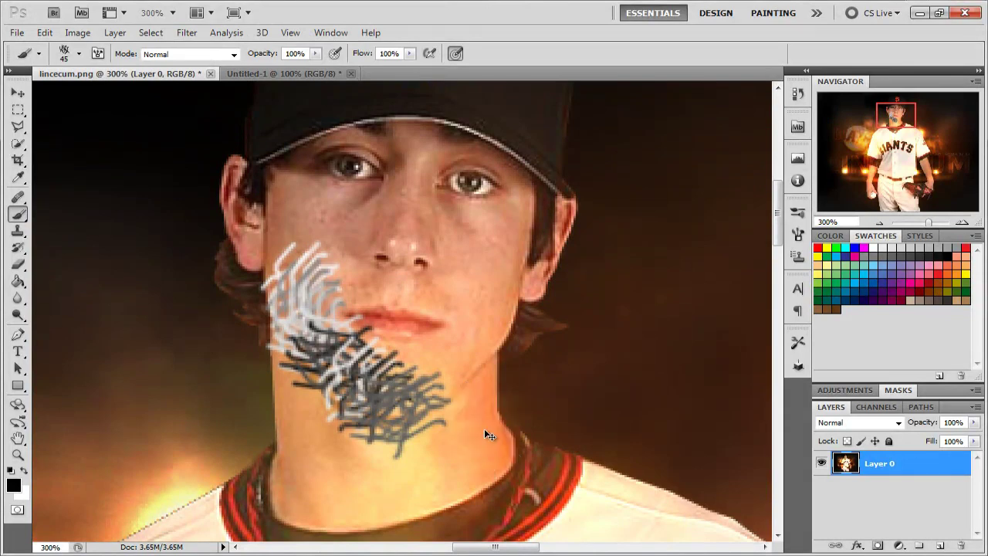
{"action": "key", "text": "ctrl+alt+z"}
{"action": "key", "text": "ctrl+alt+z"}
{"action": "key", "text": "ctrl+alt+z"}
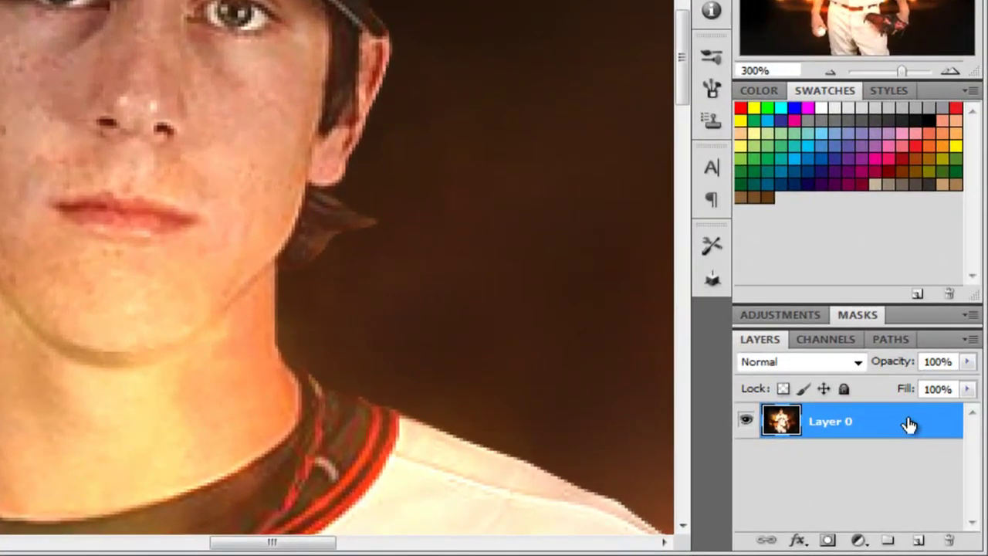
Duplicate Layer 0 and add a new empty layer above the copy.
{"action": "left_click_drag", "start_coordinate": [912, 443], "coordinate": [918, 539]}
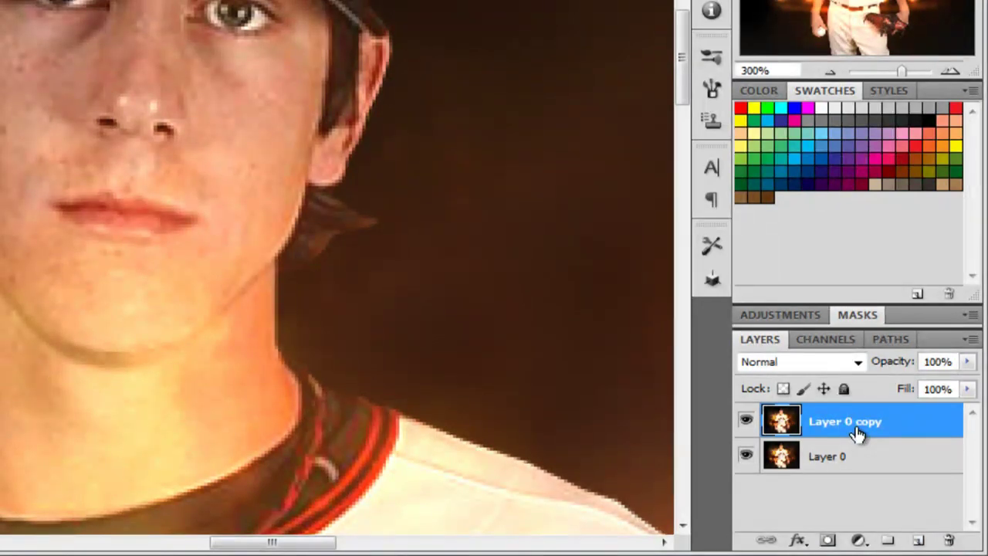
{"action": "left_click", "coordinate": [919, 539]}
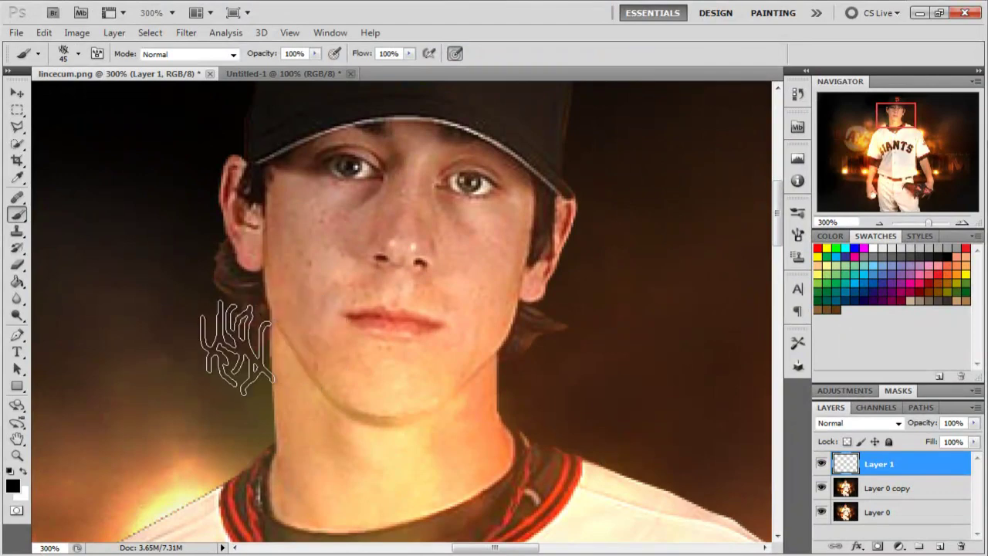
Set the foreground color to the dark brown 2e1e11 sampled from the player's hair below the ear.
{"action": "key", "text": "ctrl+plus"}
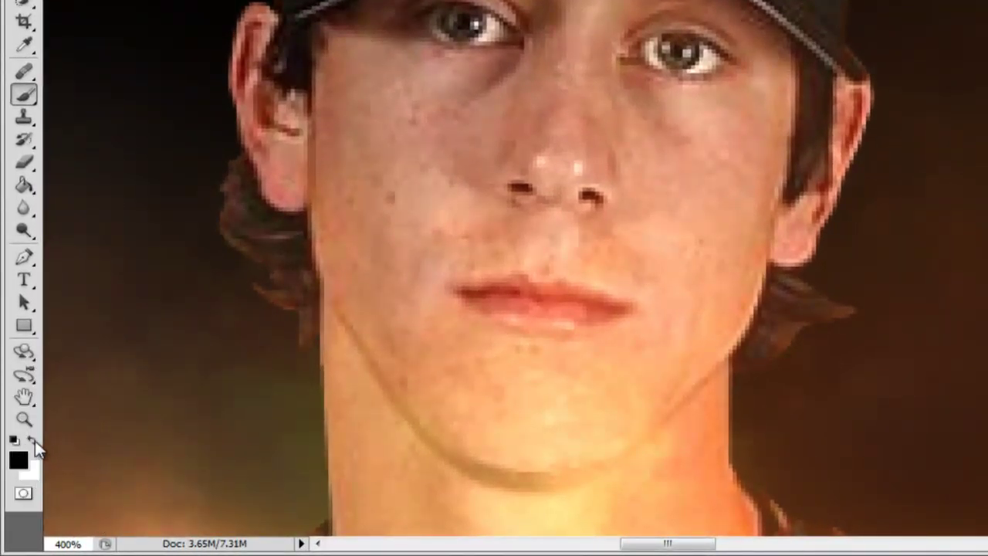
{"action": "left_click", "coordinate": [34, 439]}
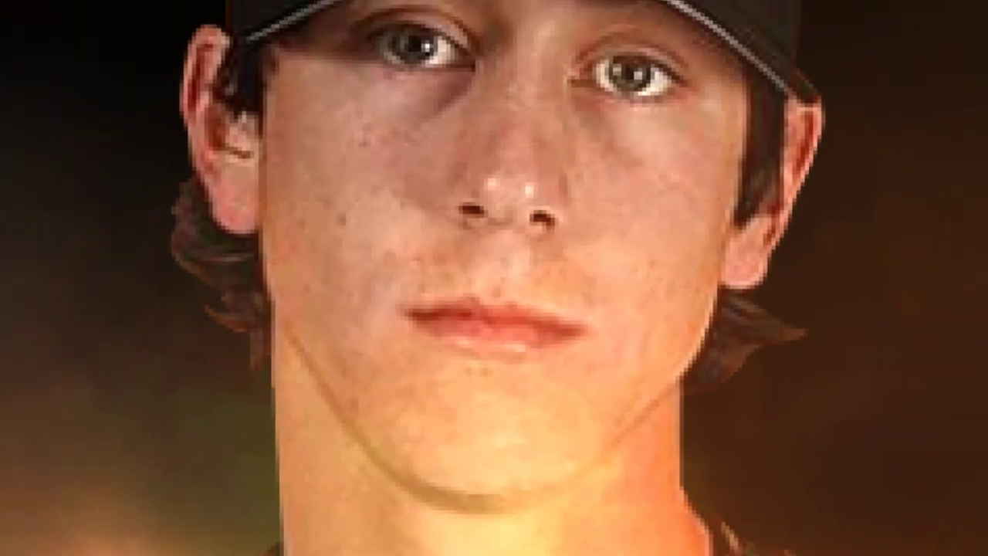
{"action": "left_click", "coordinate": [21, 467]}
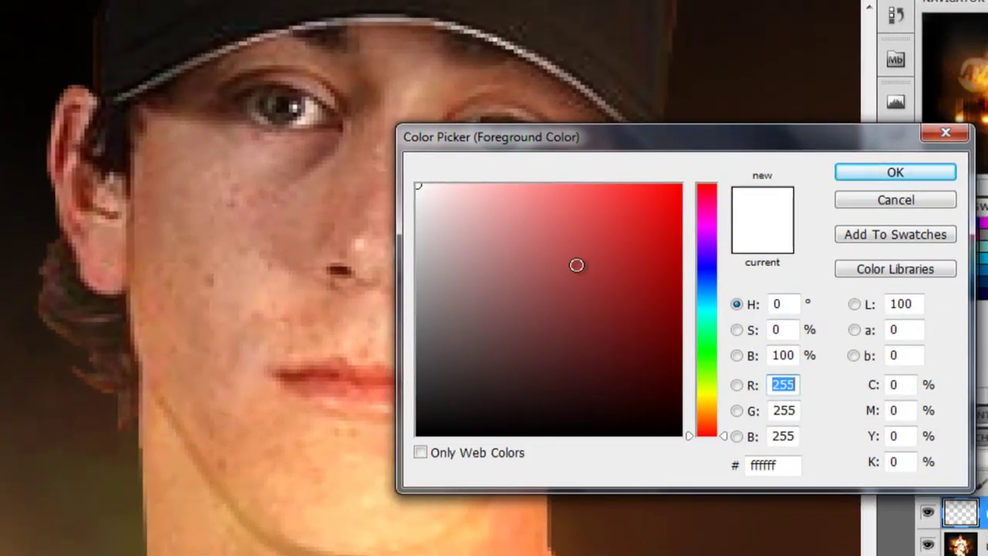
{"action": "left_click", "coordinate": [591, 249]}
{"action": "left_click", "coordinate": [619, 229]}
{"action": "left_click", "coordinate": [633, 214]}
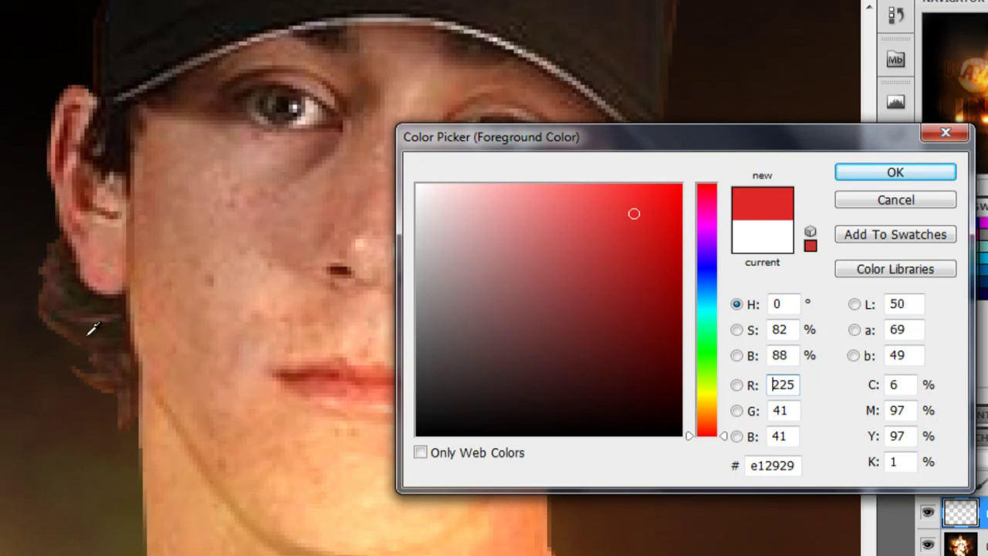
{"action": "left_click_drag", "start_coordinate": [78, 310], "coordinate": [106, 321]}
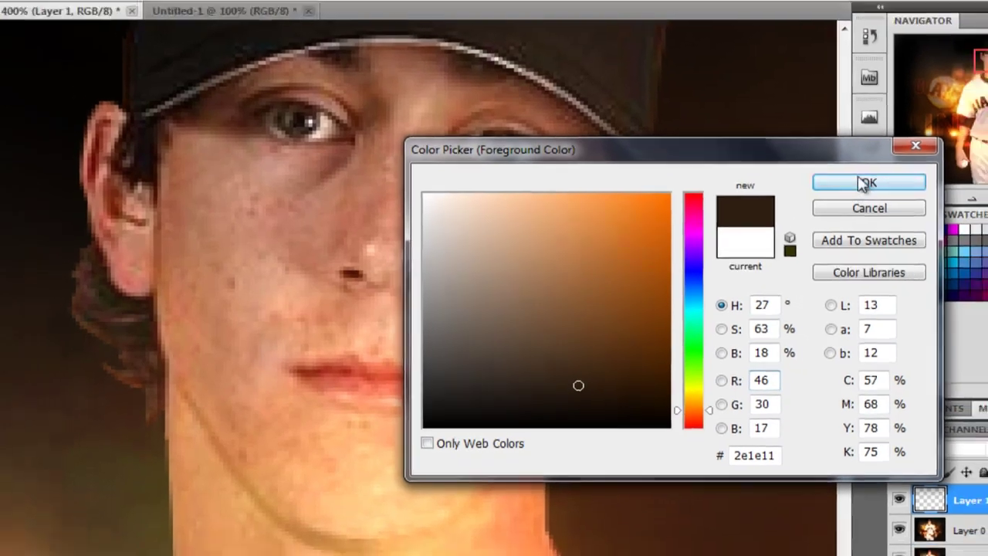
{"action": "left_click", "coordinate": [891, 172]}
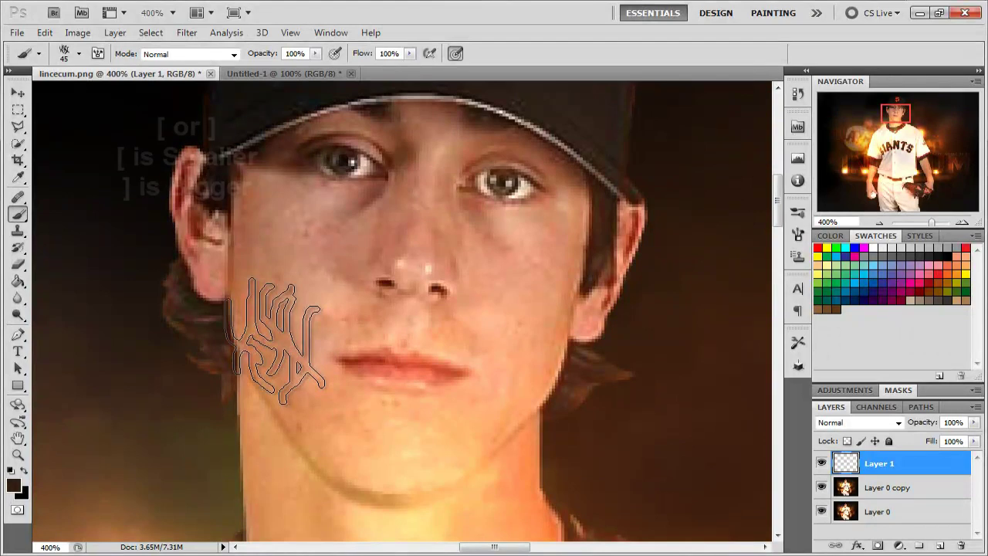
Reduce the hair brush size to 20 px.
{"action": "key", "text": "bracketleft"}
{"action": "key", "text": "bracketleft"}
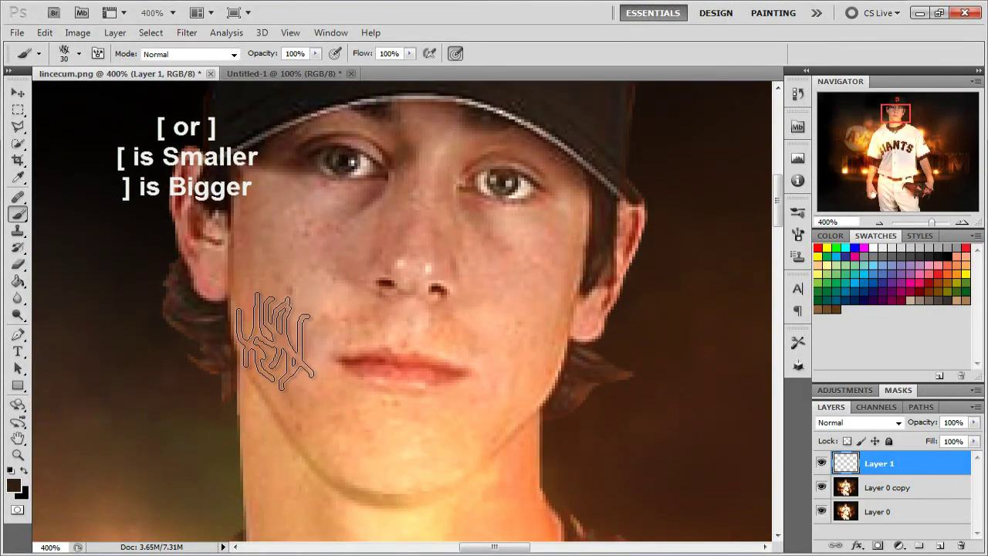
{"action": "key", "text": "bracketright"}
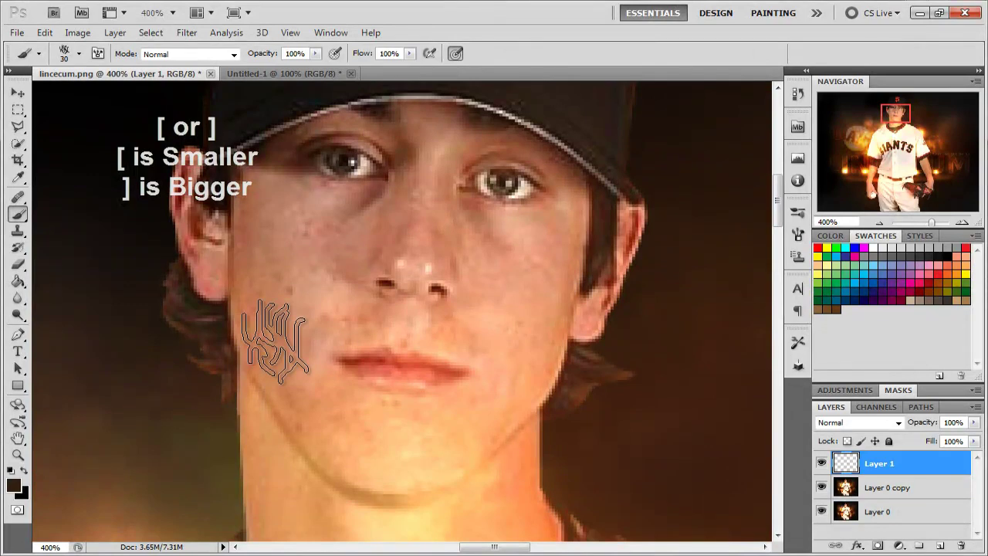
{"action": "key", "text": "bracketleft"}
{"action": "key", "text": "bracketleft"}
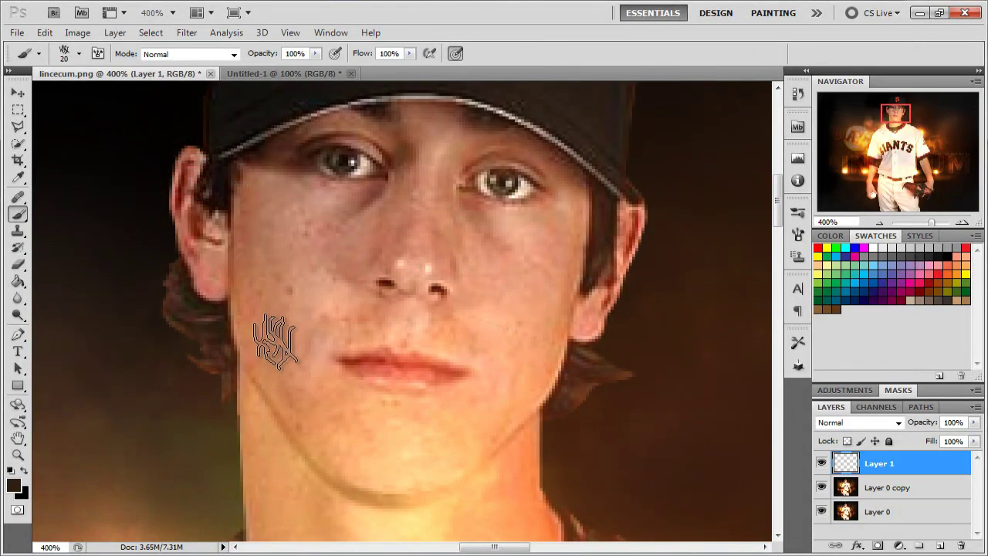
Try single hair stamps on the player's cheek, undoing and restoring the last one with Undo.
{"action": "left_click", "coordinate": [253, 250]}
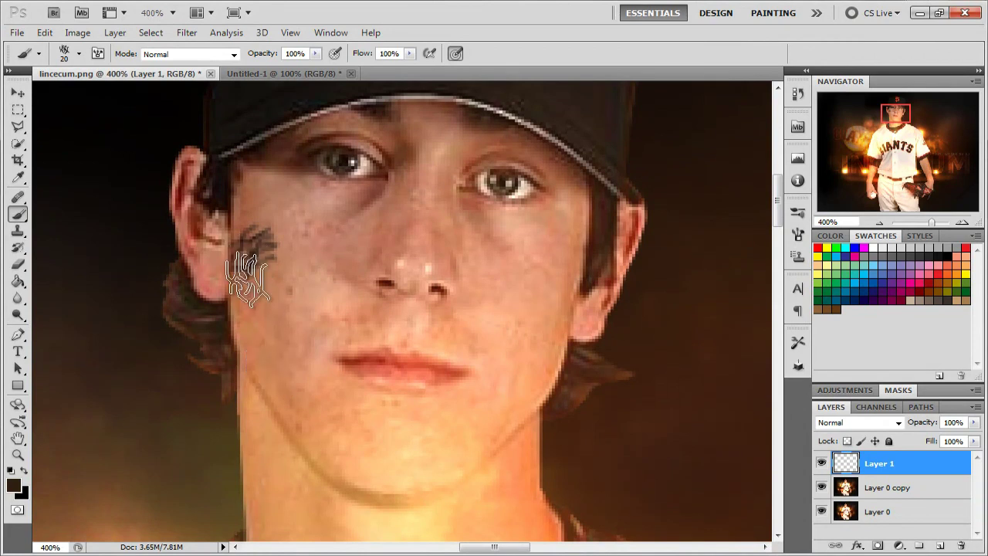
{"action": "key", "text": "ctrl+z"}
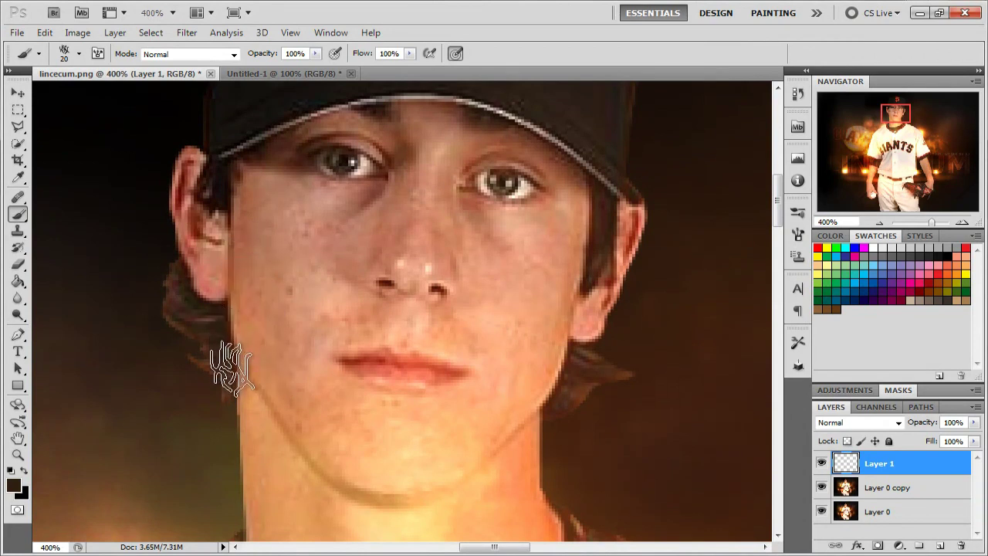
{"action": "left_click", "coordinate": [297, 281]}
{"action": "key", "text": "ctrl+z"}
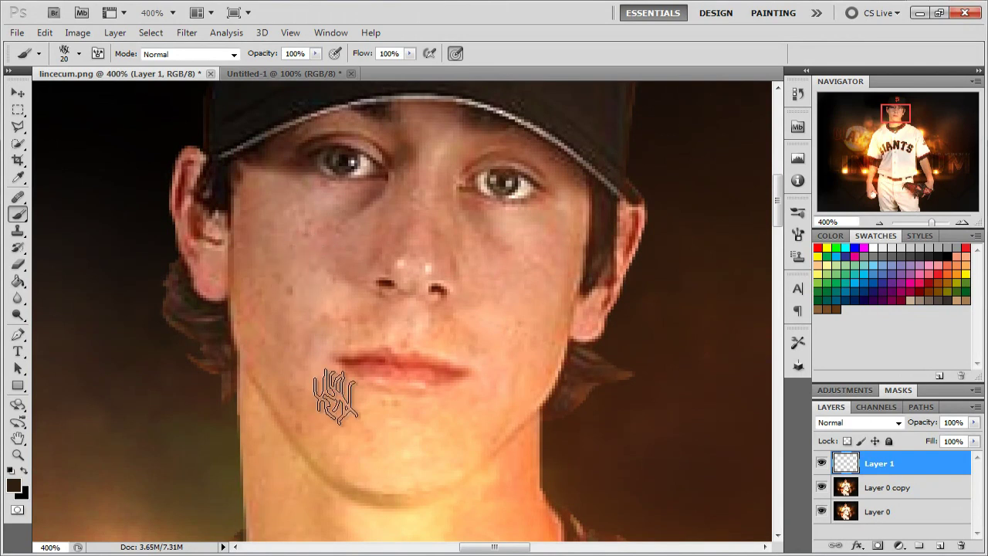
{"action": "left_click", "coordinate": [280, 291]}
{"action": "left_click", "coordinate": [330, 318]}
{"action": "key", "text": "ctrl+z"}
{"action": "key", "text": "ctrl+z"}
{"action": "key", "text": "ctrl+z"}
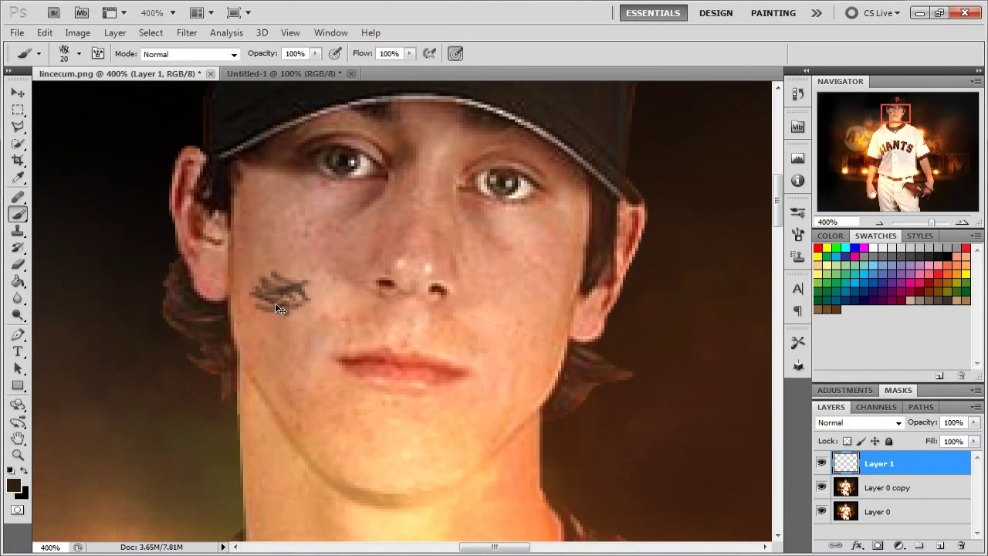
{"action": "key", "text": "ctrl+z"}
{"action": "left_click", "coordinate": [279, 344]}
{"action": "key", "text": "ctrl+z"}
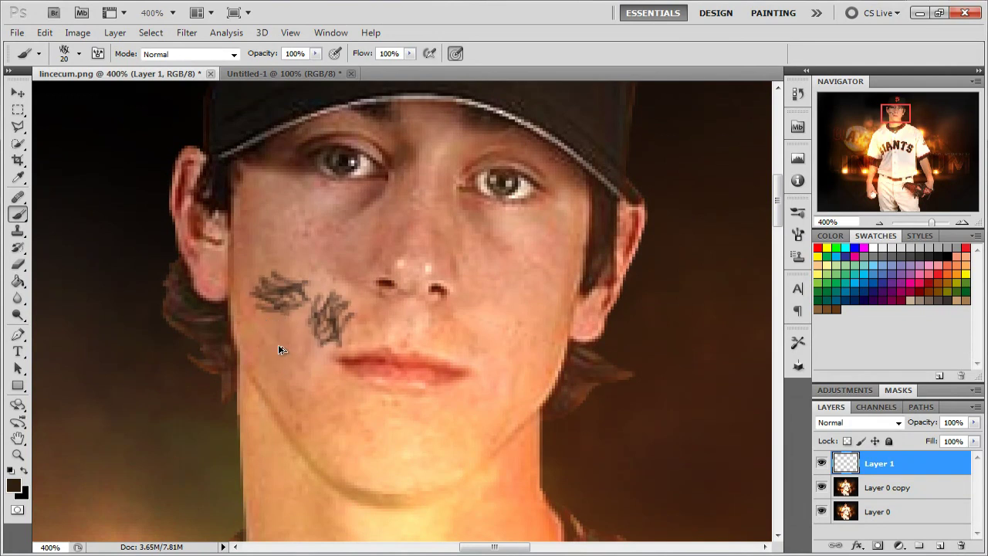
Step backward through all test stamps on the cheek, adding further stamps and removing them the same way.
{"action": "key", "text": "ctrl+alt+z"}
{"action": "key", "text": "ctrl+alt+z"}
{"action": "left_click", "coordinate": [283, 346]}
{"action": "key", "text": "ctrl+alt+z"}
{"action": "left_click", "coordinate": [283, 270]}
{"action": "key", "text": "ctrl+alt+z"}
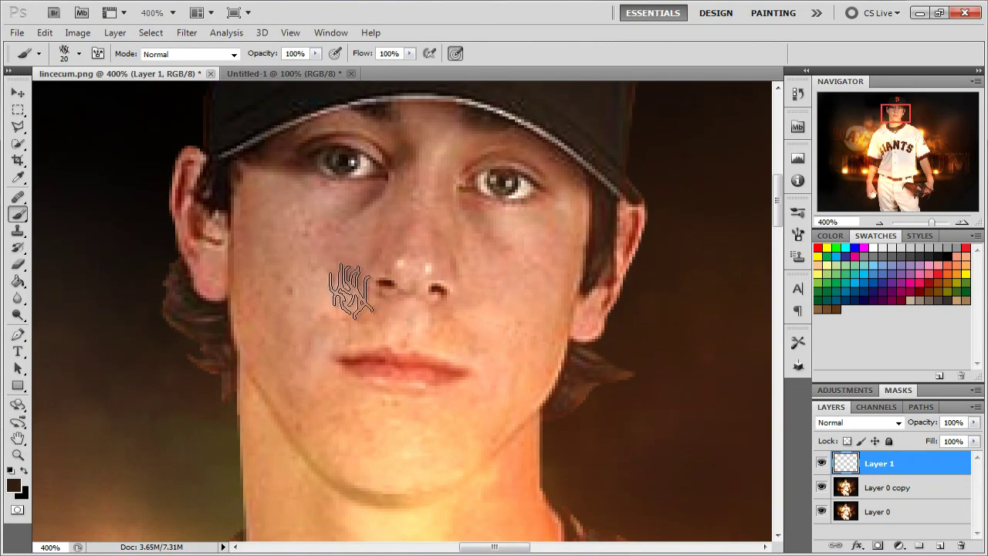
Check the document's history list and set History States to 500 in the Performance preferences.
{"action": "left_click", "coordinate": [797, 92]}
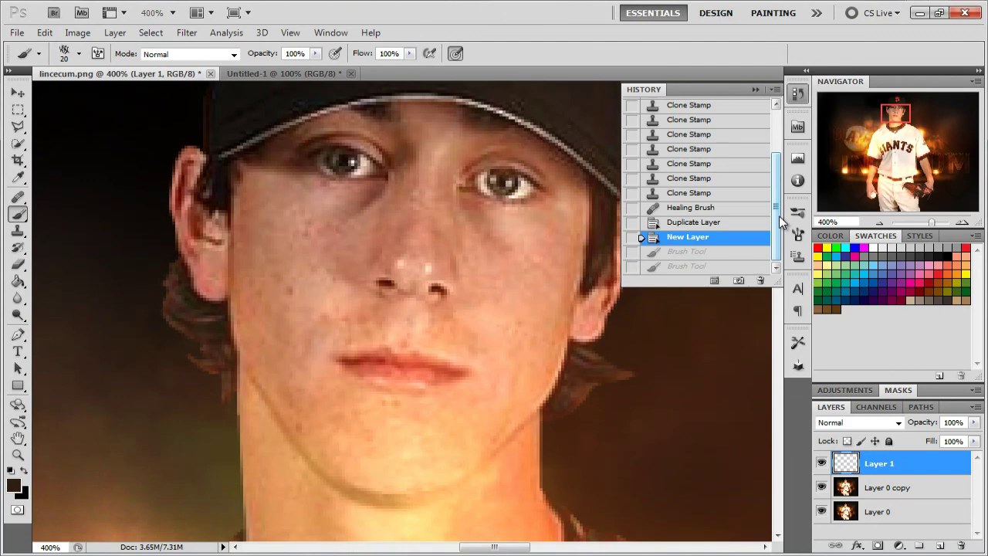
{"action": "left_click", "coordinate": [795, 99]}
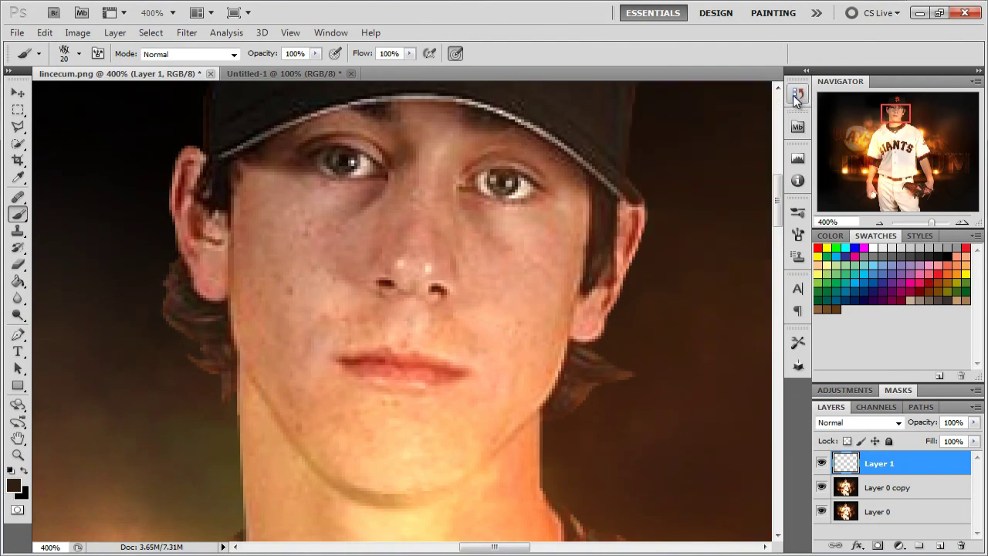
{"action": "left_click", "coordinate": [46, 33]}
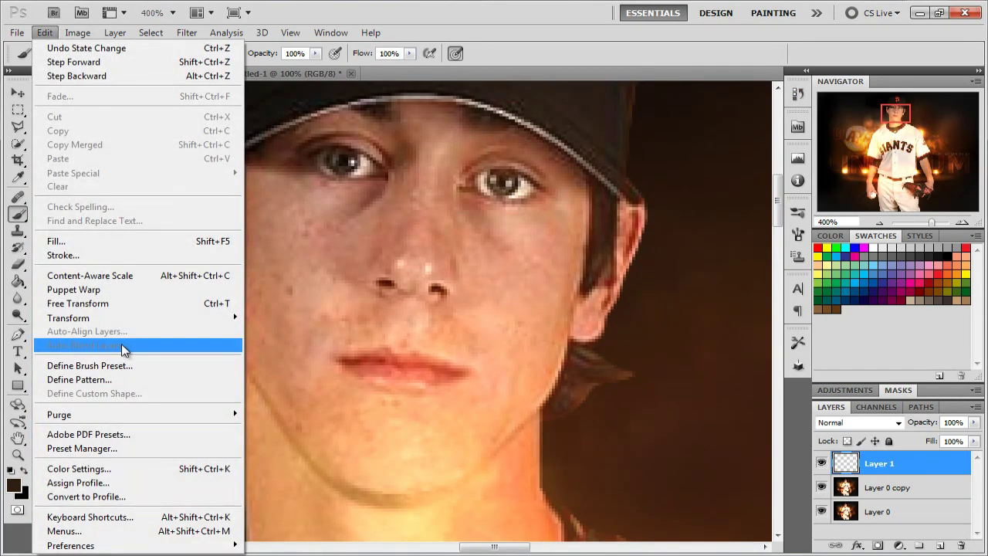
{"action": "mouse_move", "coordinate": [178, 545]}
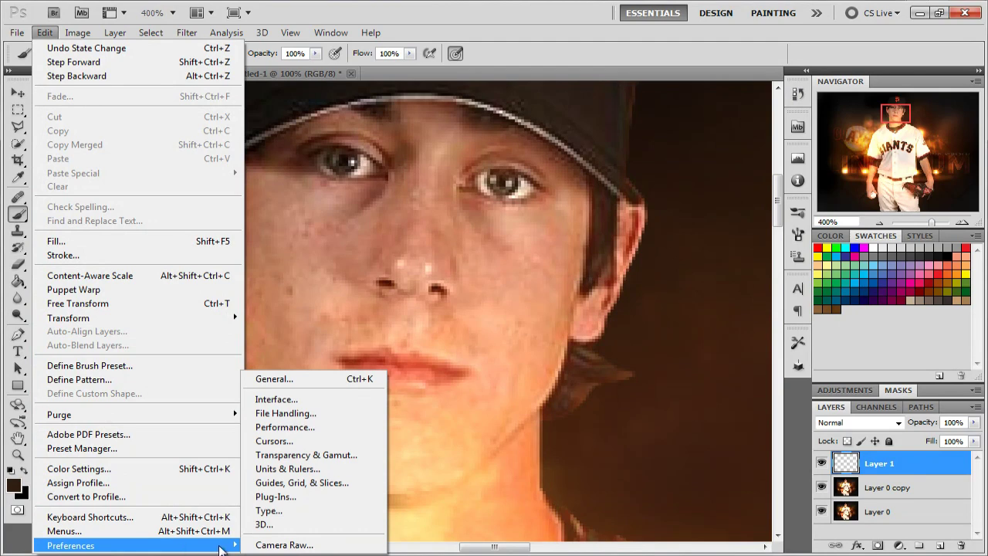
{"action": "left_click", "coordinate": [301, 428]}
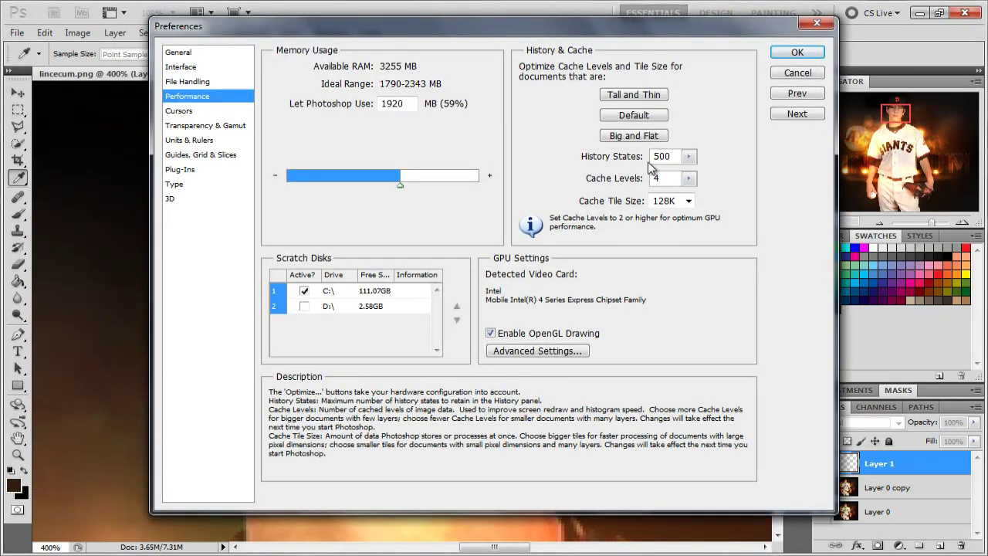
{"action": "left_click_drag", "start_coordinate": [631, 162], "coordinate": [602, 157]}
{"action": "left_click", "coordinate": [689, 159]}
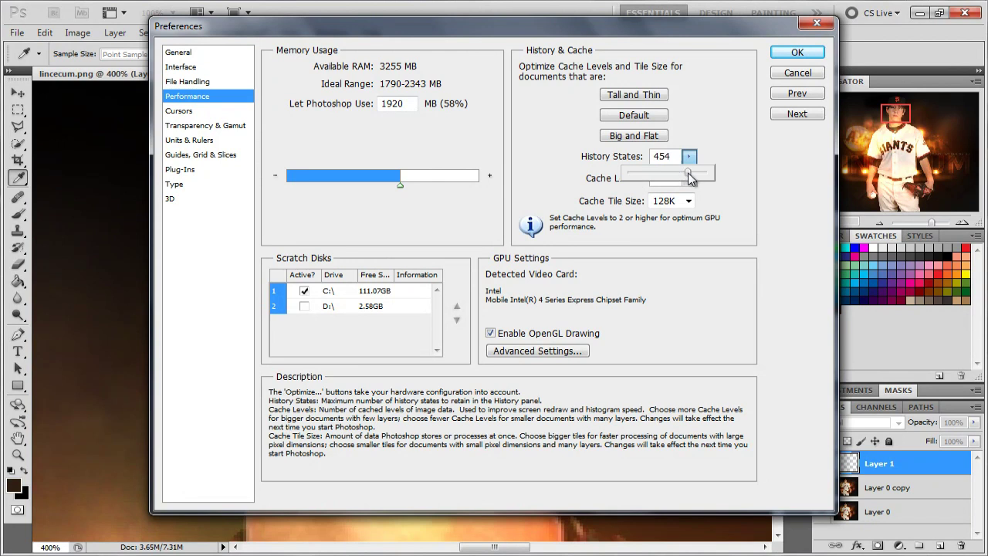
{"action": "left_click", "coordinate": [662, 158]}
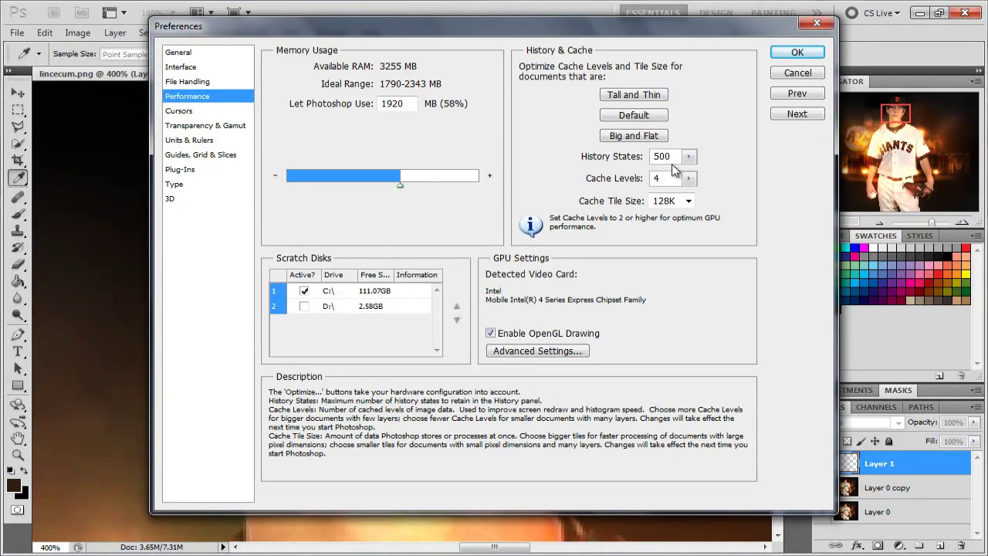
{"action": "left_click", "coordinate": [804, 50]}
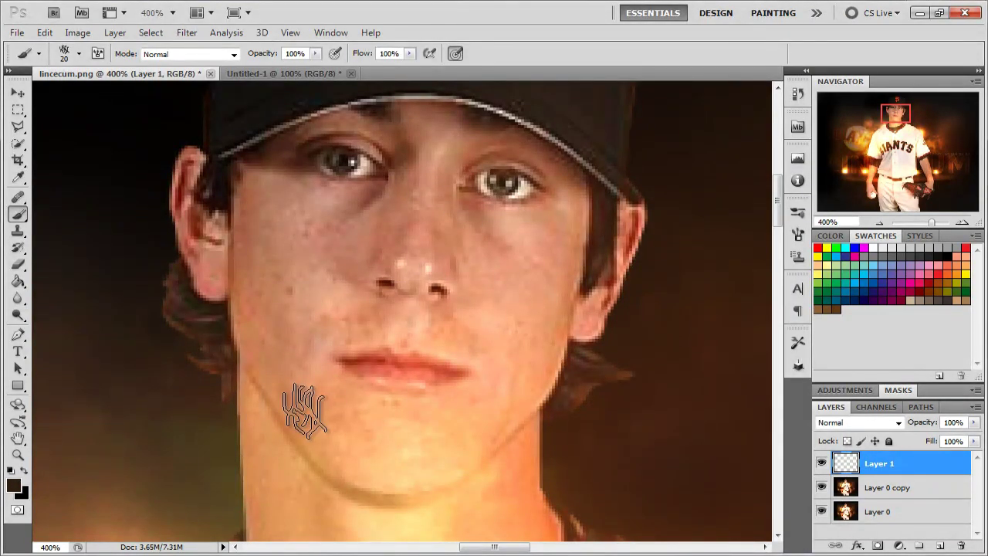
Paint a beard along both sides of the jaw and a strip below the lower lip with the hair brush at 15 px.
{"action": "key", "text": "bracketleft"}
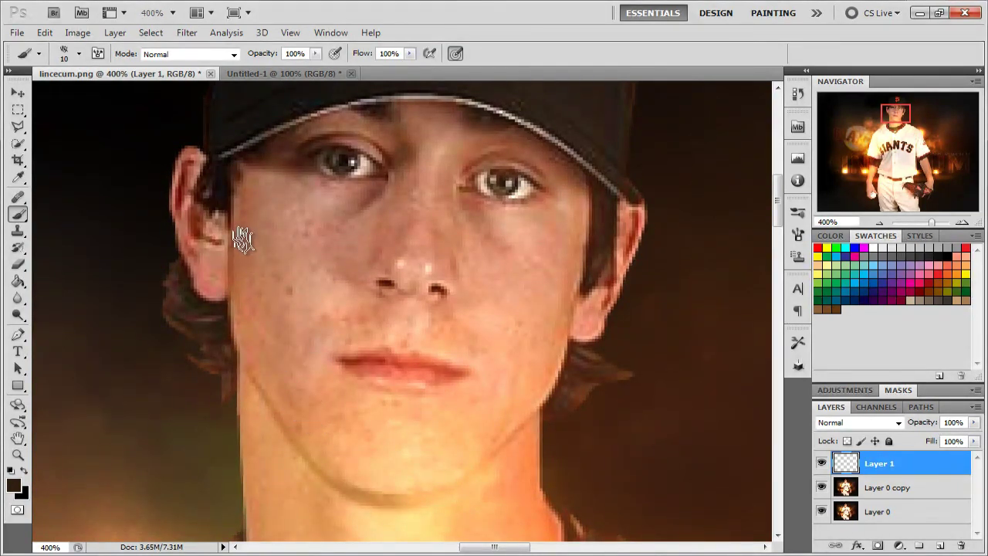
{"action": "key", "text": "bracketright"}
{"action": "key", "text": "bracketleft"}
{"action": "mouse_move", "coordinate": [242, 227]}
{"action": "left_mouse_down"}
{"action": "mouse_move", "coordinate": [242, 297]}
{"action": "mouse_move", "coordinate": [270, 368]}
{"action": "mouse_move", "coordinate": [326, 455]}
{"action": "mouse_move", "coordinate": [384, 476]}
{"action": "left_mouse_up"}
{"action": "mouse_move", "coordinate": [567, 265]}
{"action": "left_mouse_down"}
{"action": "mouse_move", "coordinate": [546, 378]}
{"action": "mouse_move", "coordinate": [497, 433]}
{"action": "mouse_move", "coordinate": [420, 481]}
{"action": "mouse_move", "coordinate": [356, 475]}
{"action": "left_mouse_up"}
{"action": "mouse_move", "coordinate": [389, 423]}
{"action": "left_mouse_down"}
{"action": "mouse_move", "coordinate": [392, 402]}
{"action": "mouse_move", "coordinate": [393, 462]}
{"action": "left_mouse_up"}
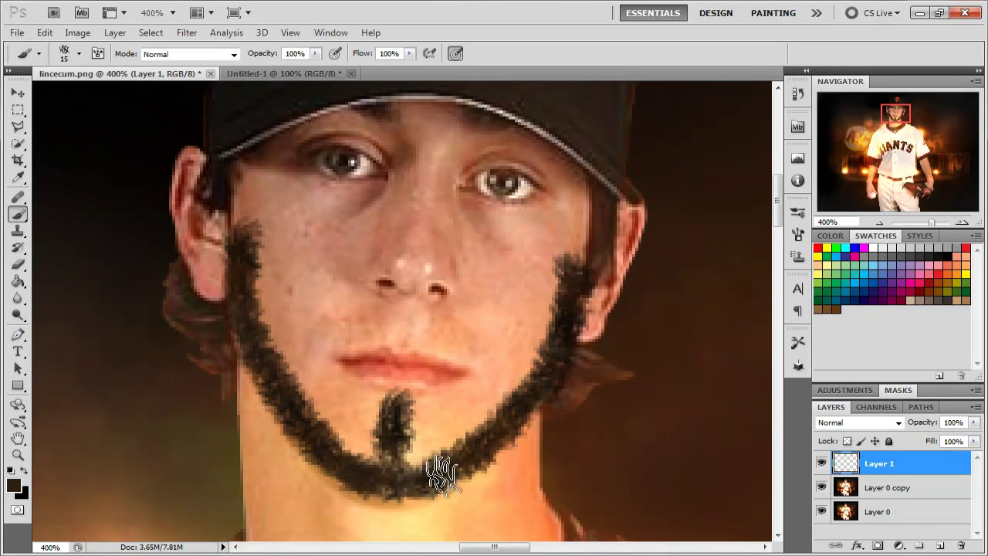
Paint the beard up both sides of the mouth and join it with a thinner moustache using a 9 px brush.
{"action": "left_click_drag", "start_coordinate": [494, 423], "coordinate": [486, 345]}
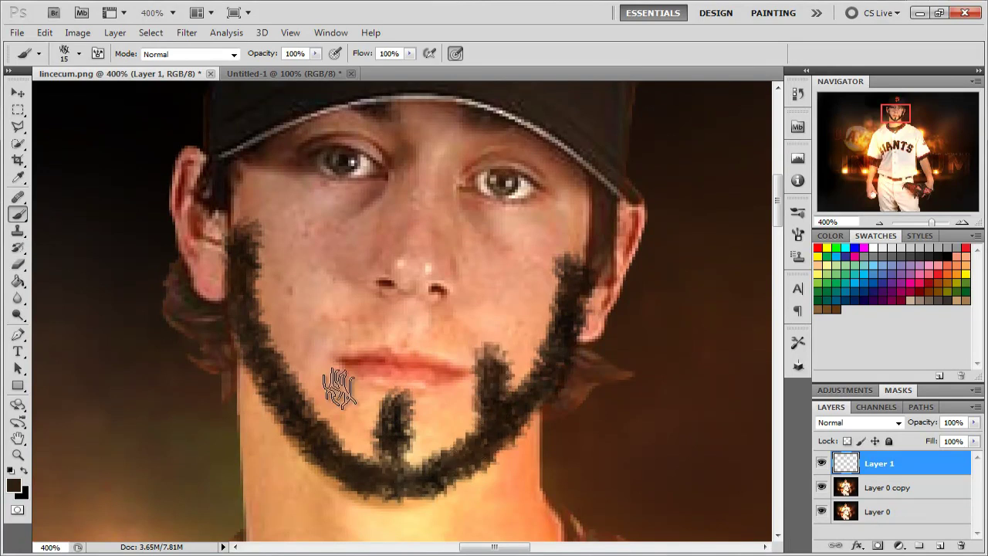
{"action": "mouse_move", "coordinate": [293, 401]}
{"action": "left_mouse_down"}
{"action": "mouse_move", "coordinate": [325, 333]}
{"action": "mouse_move", "coordinate": [388, 322]}
{"action": "mouse_move", "coordinate": [345, 327]}
{"action": "mouse_move", "coordinate": [312, 355]}
{"action": "left_mouse_up"}
{"action": "key", "text": "bracketleft"}
{"action": "left_click_drag", "start_coordinate": [440, 330], "coordinate": [490, 363]}
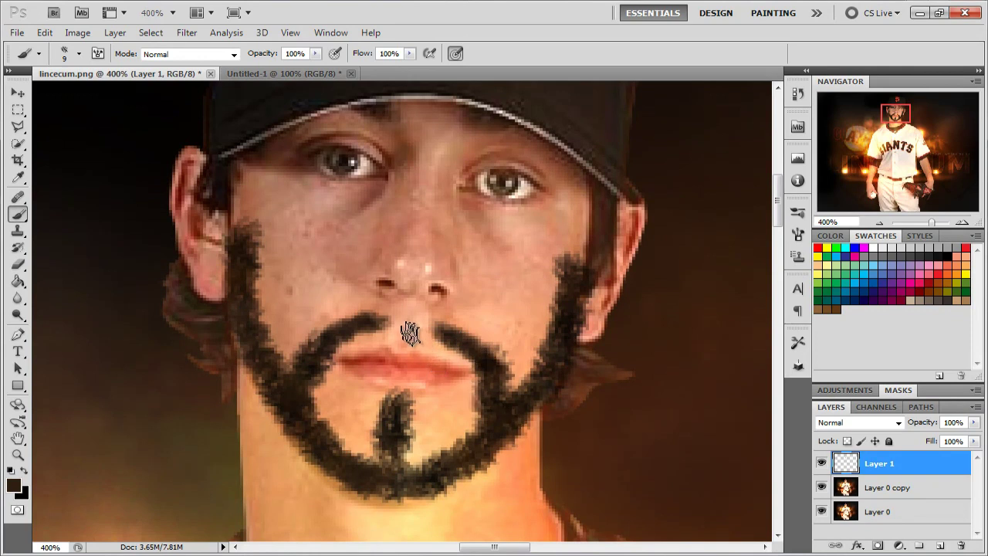
{"action": "mouse_move", "coordinate": [409, 328]}
{"action": "left_mouse_down"}
{"action": "mouse_move", "coordinate": [392, 338]}
{"action": "mouse_move", "coordinate": [393, 328]}
{"action": "mouse_move", "coordinate": [430, 336]}
{"action": "left_mouse_up"}
Return the hair brush to 15 px and thicken the sideburn and the beard along the chin.
{"action": "key", "text": "bracketright"}
{"action": "key", "text": "bracketright"}
{"action": "left_click_drag", "start_coordinate": [240, 234], "coordinate": [245, 259]}
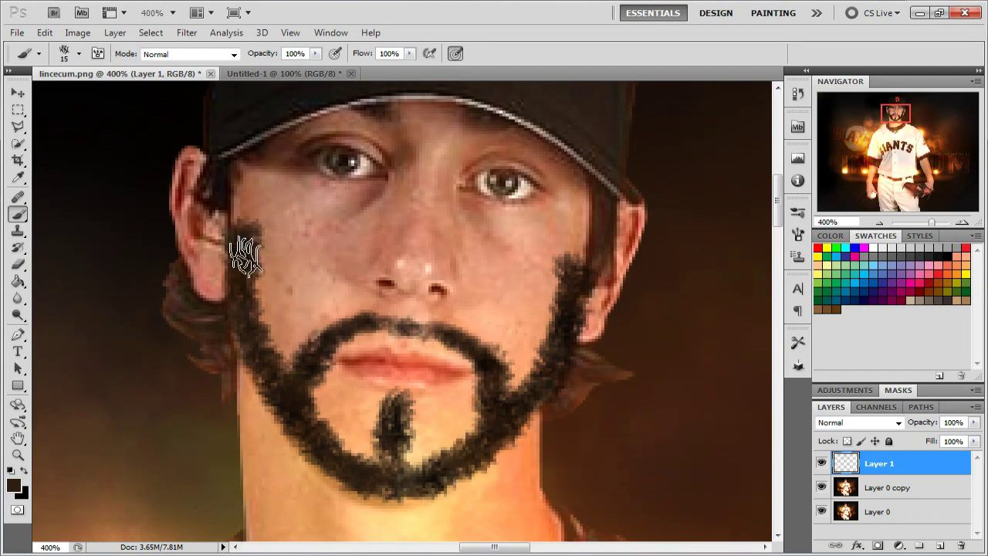
{"action": "mouse_move", "coordinate": [413, 493]}
{"action": "left_mouse_down"}
{"action": "mouse_move", "coordinate": [393, 476]}
{"action": "mouse_move", "coordinate": [355, 488]}
{"action": "mouse_move", "coordinate": [467, 480]}
{"action": "mouse_move", "coordinate": [463, 463]}
{"action": "mouse_move", "coordinate": [444, 482]}
{"action": "left_mouse_up"}
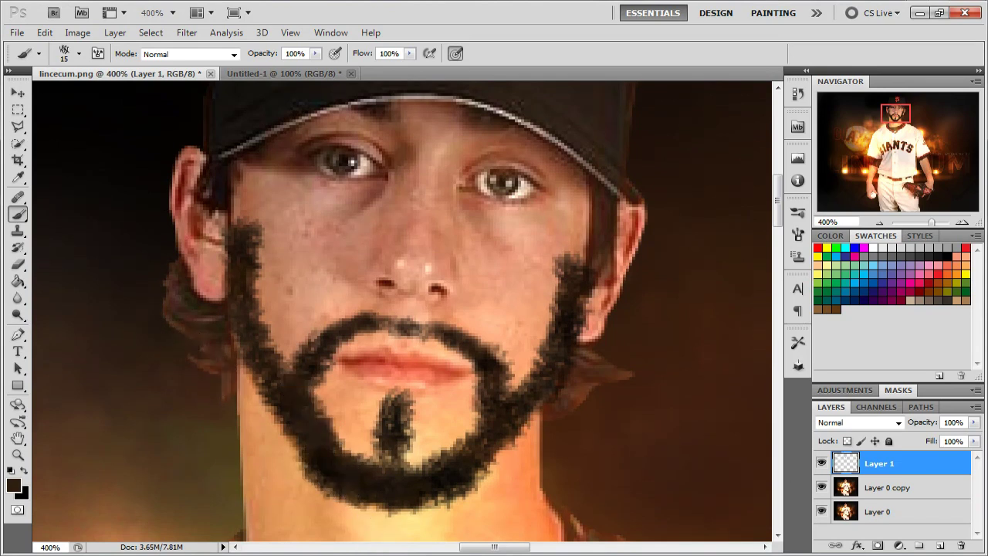
Examine the painted beard on the whole player at 66.7% and return to the 400% close-up of the face.
{"action": "key", "text": "ctrl+minus"}
{"action": "key", "text": "ctrl+minus"}
{"action": "key", "text": "ctrl+minus"}
{"action": "key", "text": "ctrl+minus"}
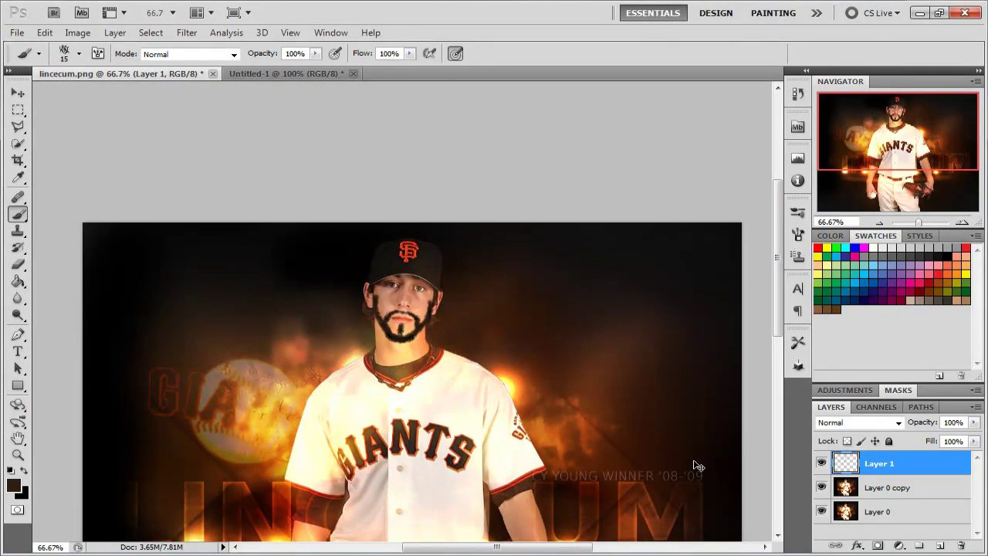
{"action": "key", "text": "ctrl+plus"}
{"action": "key", "text": "ctrl+plus"}
{"action": "key", "text": "ctrl+plus"}
{"action": "key", "text": "ctrl+plus"}
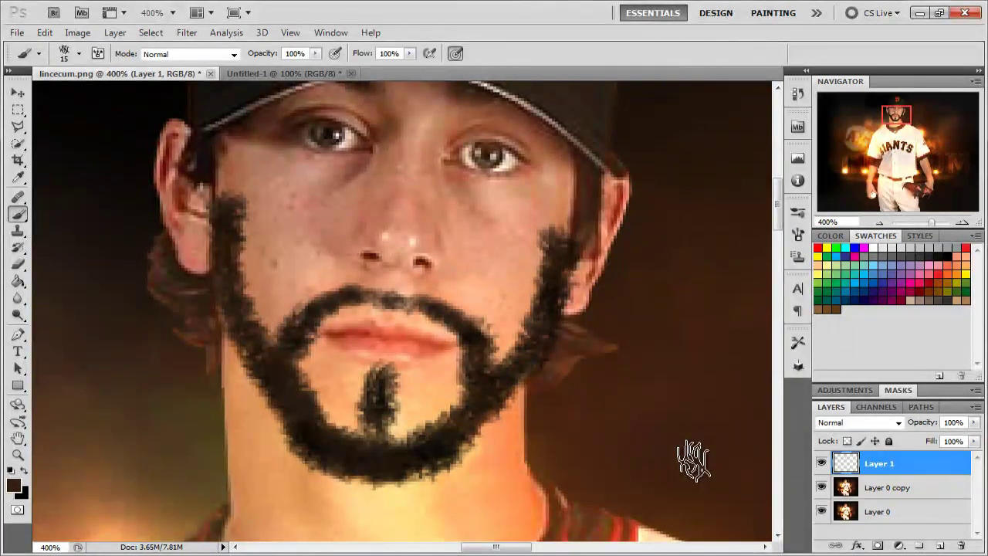
Rename the painted beard layer as darkest and add a new empty layer above it.
{"action": "double_click", "coordinate": [875, 464]}
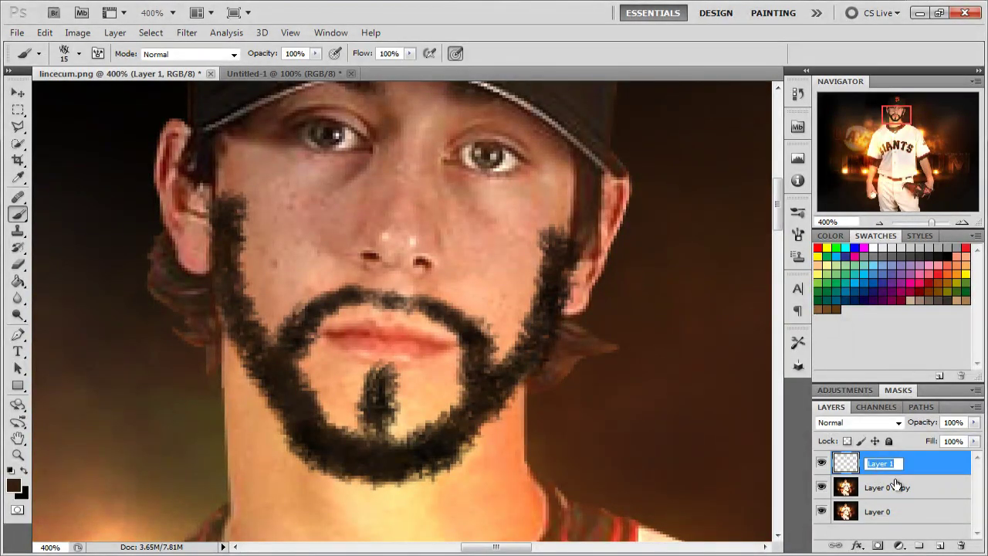
{"action": "type", "text": "darkest"}
{"action": "key", "text": "Return"}
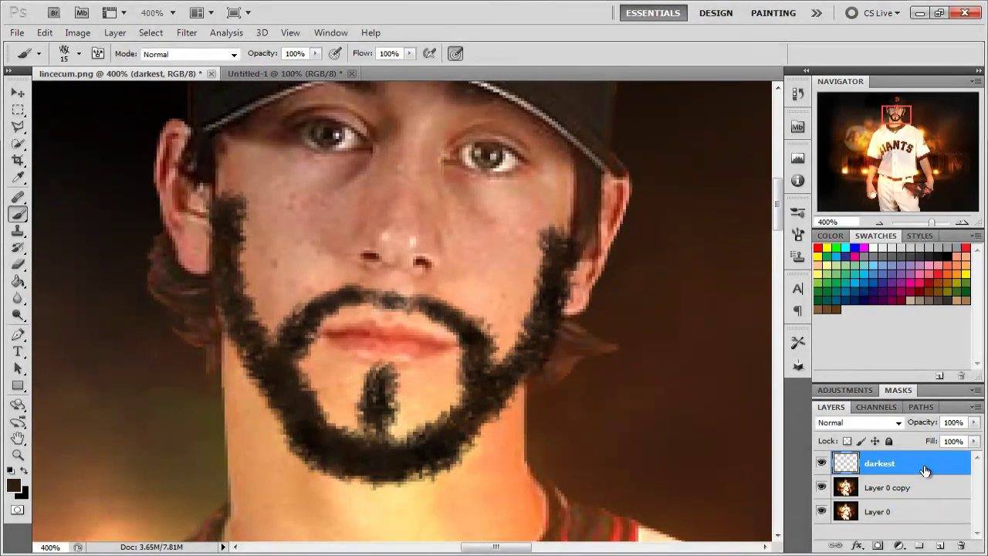
{"action": "left_click", "coordinate": [940, 546]}
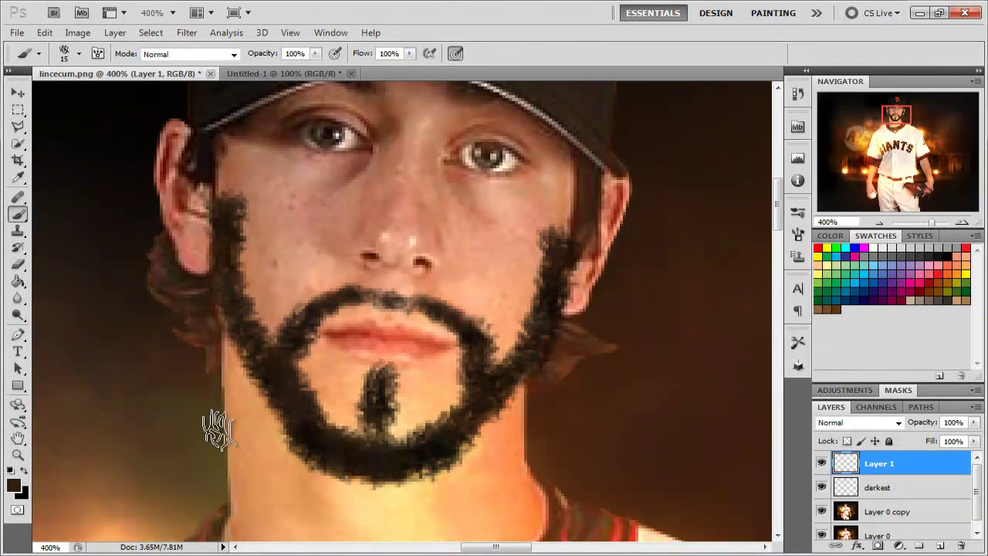
Set the foreground colour to the reddish brown 42281e sampled from the hair below the ear.
{"action": "left_click", "coordinate": [14, 487]}
{"action": "left_click_drag", "start_coordinate": [674, 195], "coordinate": [651, 250]}
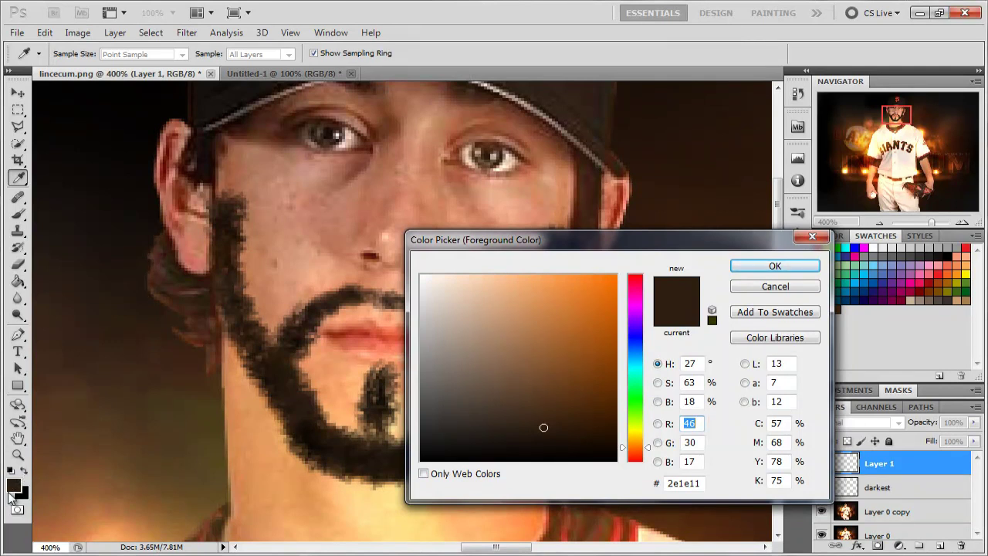
{"action": "left_click_drag", "start_coordinate": [162, 324], "coordinate": [178, 274]}
{"action": "left_click", "coordinate": [427, 320]}
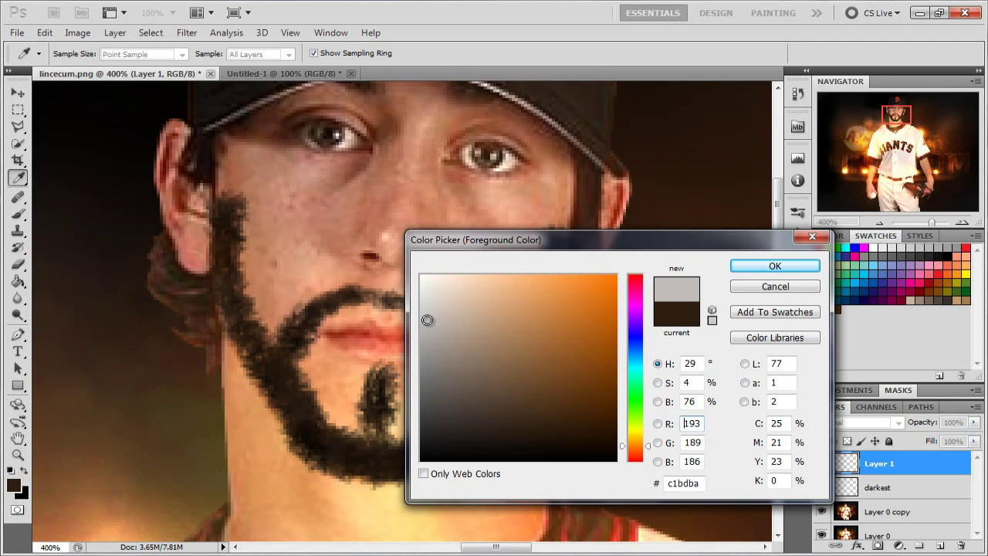
{"action": "left_click", "coordinate": [434, 306]}
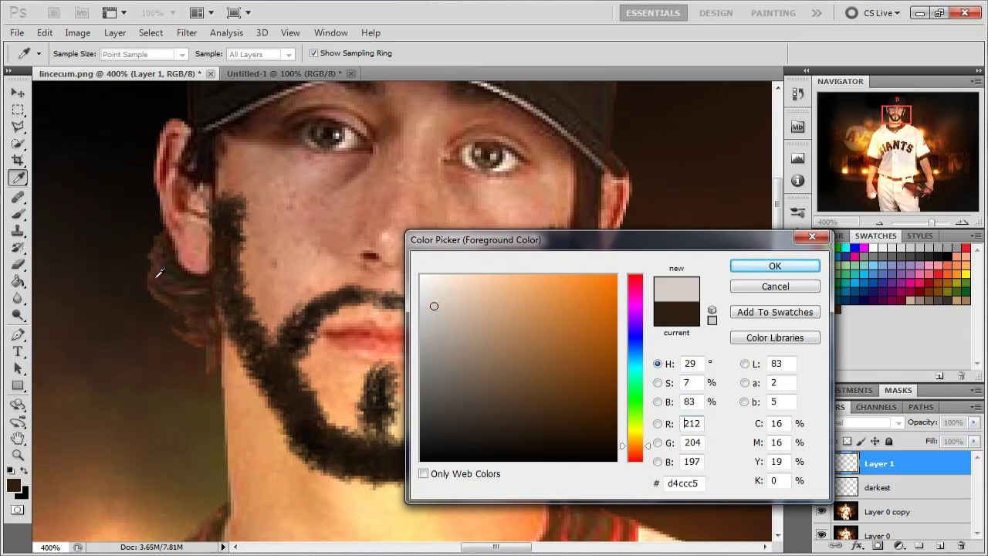
{"action": "left_click", "coordinate": [172, 283]}
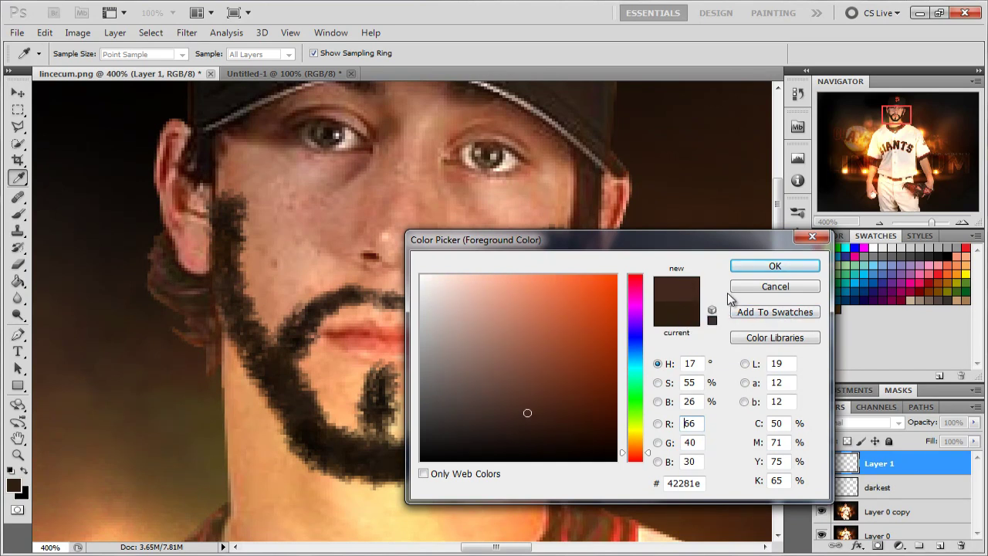
{"action": "left_click", "coordinate": [756, 271]}
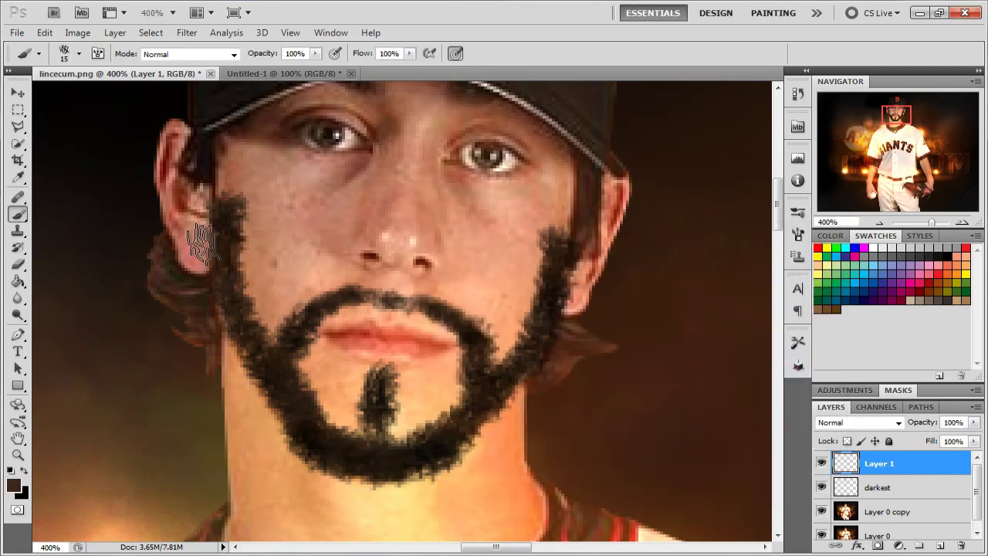
Paint reddish-brown hair strokes over the sideburns, jaw, chin and moustache on the new layer, reducing the hair brush from 15 to 9 px.
{"action": "mouse_move", "coordinate": [225, 224]}
{"action": "left_mouse_down"}
{"action": "mouse_move", "coordinate": [224, 273]}
{"action": "mouse_move", "coordinate": [257, 333]}
{"action": "mouse_move", "coordinate": [251, 340]}
{"action": "mouse_move", "coordinate": [308, 426]}
{"action": "mouse_move", "coordinate": [342, 452]}
{"action": "mouse_move", "coordinate": [386, 463]}
{"action": "mouse_move", "coordinate": [437, 447]}
{"action": "mouse_move", "coordinate": [470, 409]}
{"action": "mouse_move", "coordinate": [481, 375]}
{"action": "mouse_move", "coordinate": [497, 382]}
{"action": "left_mouse_up"}
{"action": "key", "text": "bracketleft"}
{"action": "key", "text": "bracketleft"}
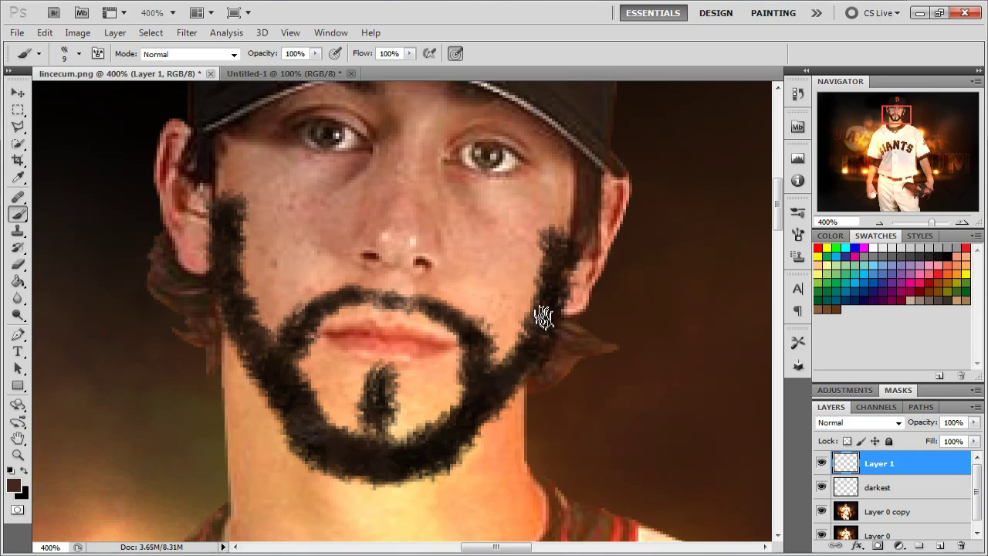
{"action": "left_click", "coordinate": [496, 299]}
{"action": "mouse_move", "coordinate": [477, 342]}
{"action": "left_mouse_down"}
{"action": "mouse_move", "coordinate": [434, 311]}
{"action": "mouse_move", "coordinate": [344, 297]}
{"action": "mouse_move", "coordinate": [287, 347]}
{"action": "mouse_move", "coordinate": [270, 348]}
{"action": "mouse_move", "coordinate": [244, 337]}
{"action": "mouse_move", "coordinate": [229, 239]}
{"action": "mouse_move", "coordinate": [302, 440]}
{"action": "mouse_move", "coordinate": [302, 410]}
{"action": "mouse_move", "coordinate": [263, 360]}
{"action": "mouse_move", "coordinate": [374, 409]}
{"action": "mouse_move", "coordinate": [370, 436]}
{"action": "mouse_move", "coordinate": [402, 470]}
{"action": "left_mouse_up"}
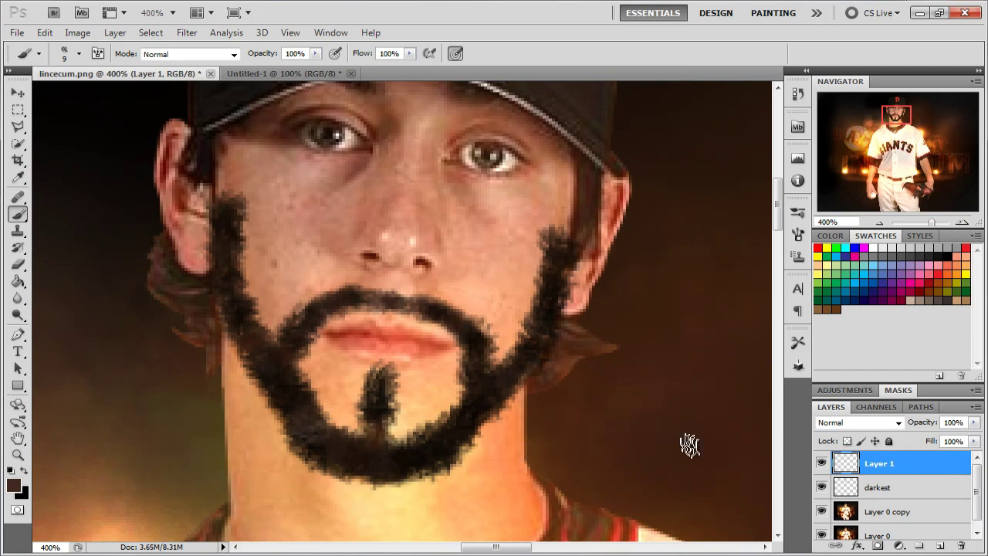
Check the new strokes by hiding and reshowing the darkest layer, and rename the strokes' layer as medium.
{"action": "left_click", "coordinate": [822, 487]}
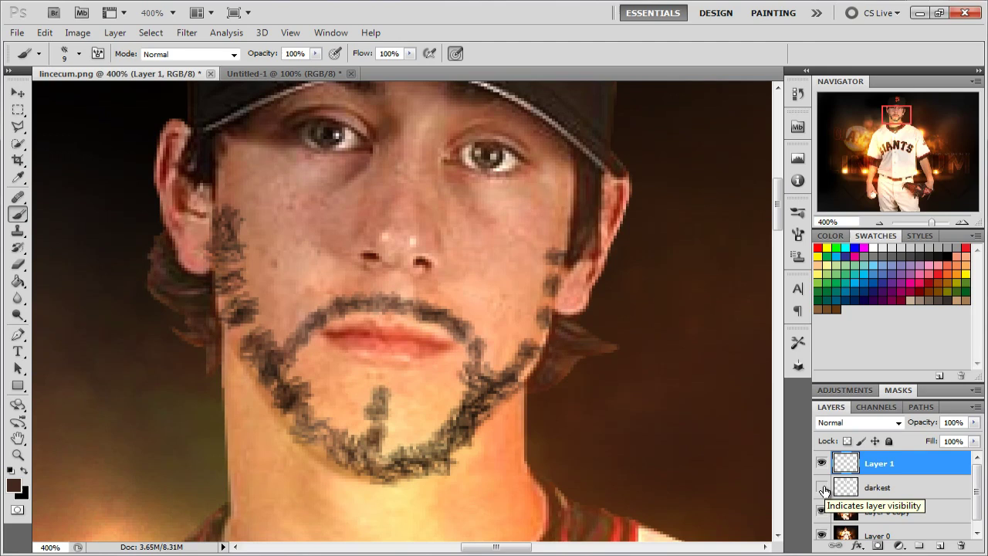
{"action": "left_click", "coordinate": [822, 488]}
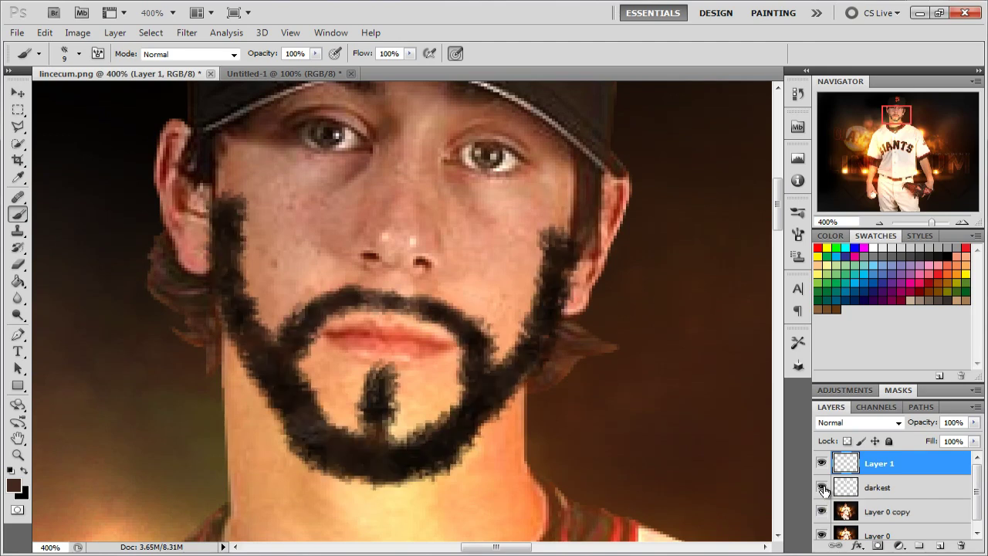
{"action": "left_click", "coordinate": [822, 487]}
{"action": "left_click", "coordinate": [822, 487]}
{"action": "double_click", "coordinate": [867, 463]}
{"action": "type", "text": "m"}
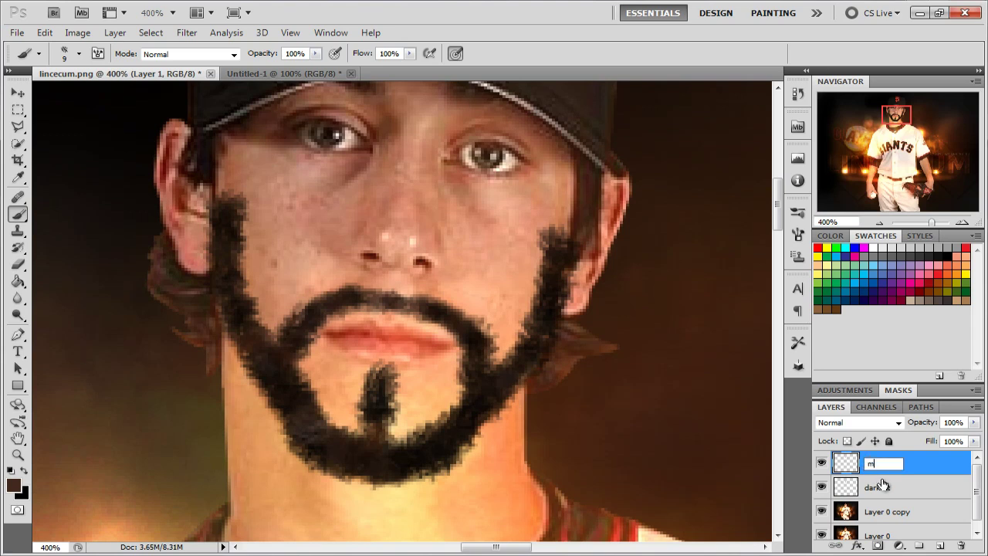
{"action": "type", "text": "edium"}
{"action": "key", "text": "Return"}
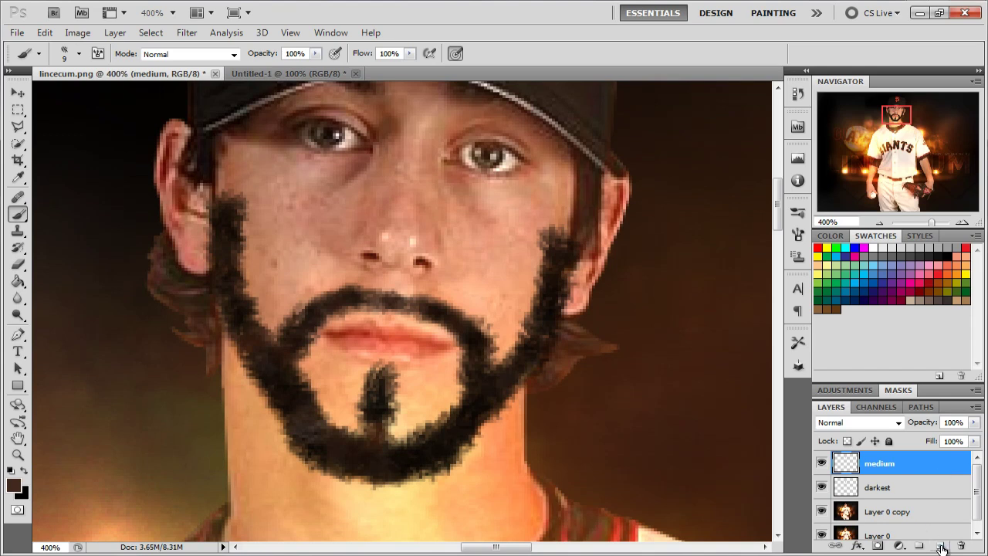
Add another empty layer above medium and name it lightest.
{"action": "left_click", "coordinate": [940, 546]}
{"action": "double_click", "coordinate": [872, 463]}
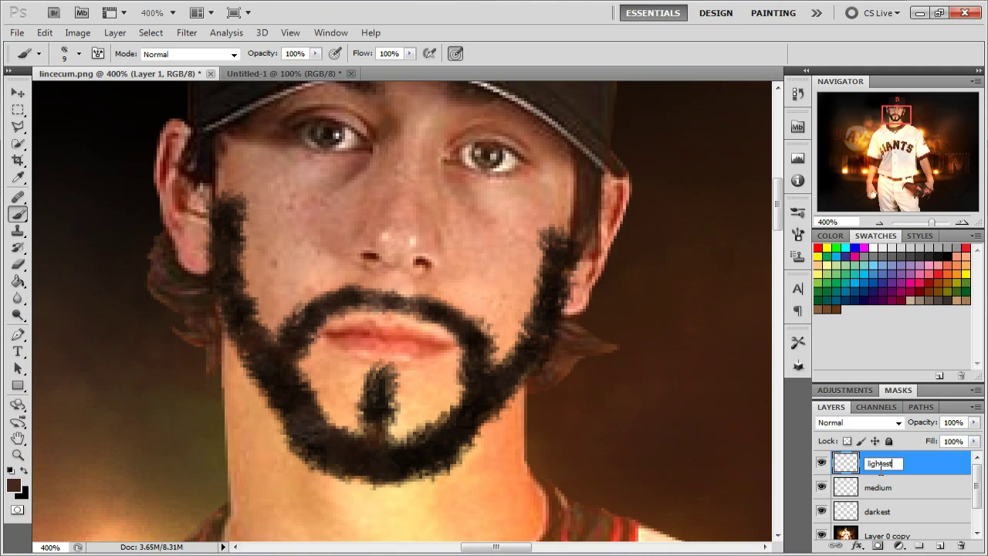
{"action": "key", "text": "Return"}
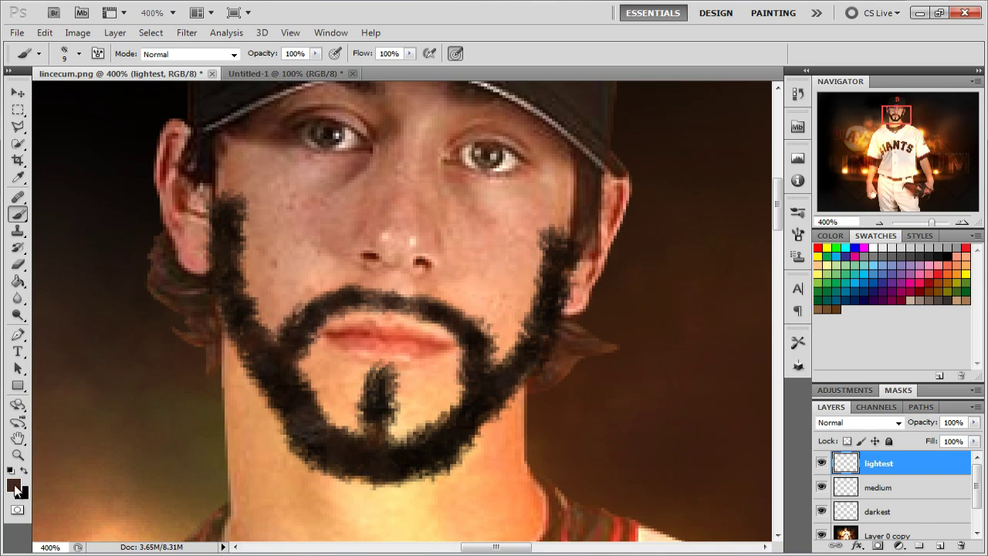
Set the foreground colour to the lighter brown 542715 sampled from the hair beside the neck.
{"action": "left_click", "coordinate": [13, 486]}
{"action": "left_click_drag", "start_coordinate": [206, 305], "coordinate": [201, 333]}
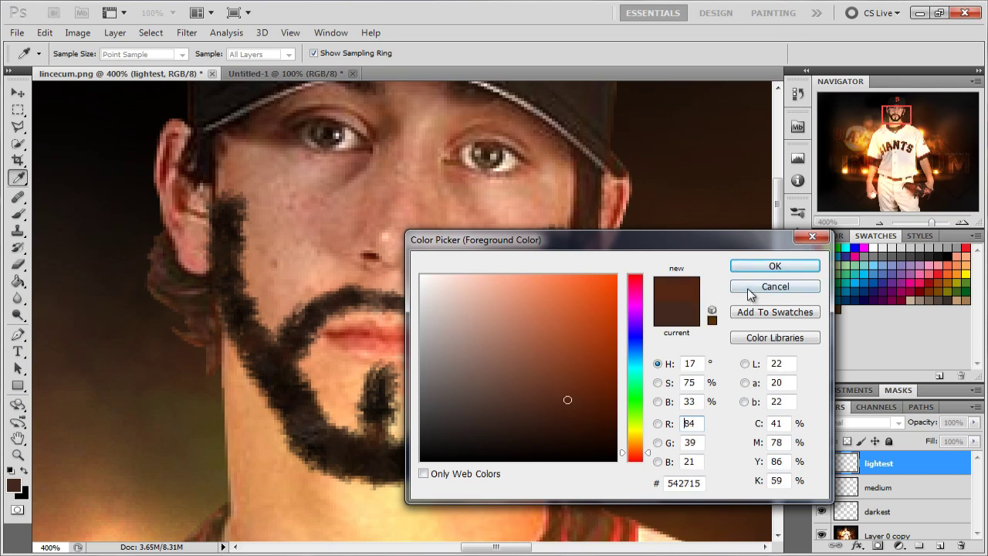
{"action": "left_click", "coordinate": [768, 267]}
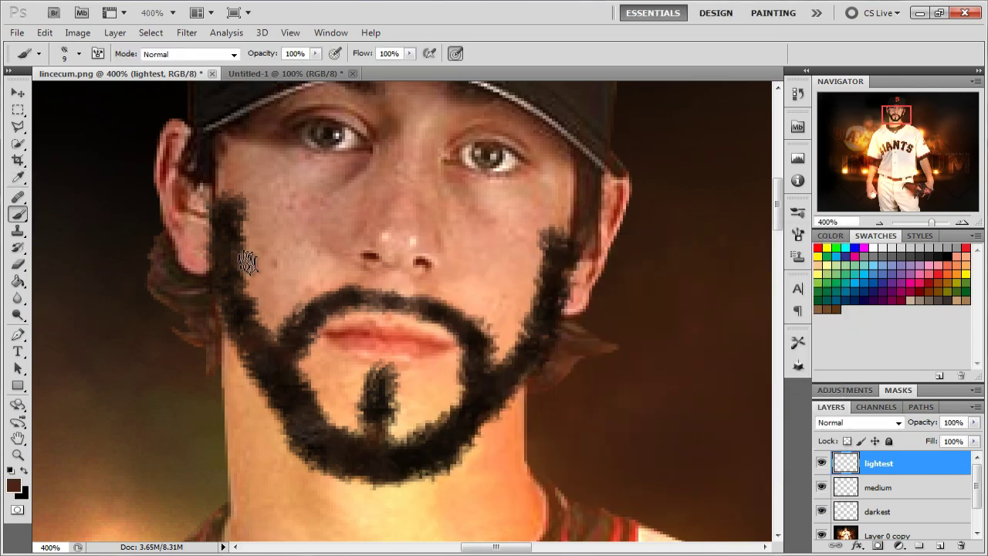
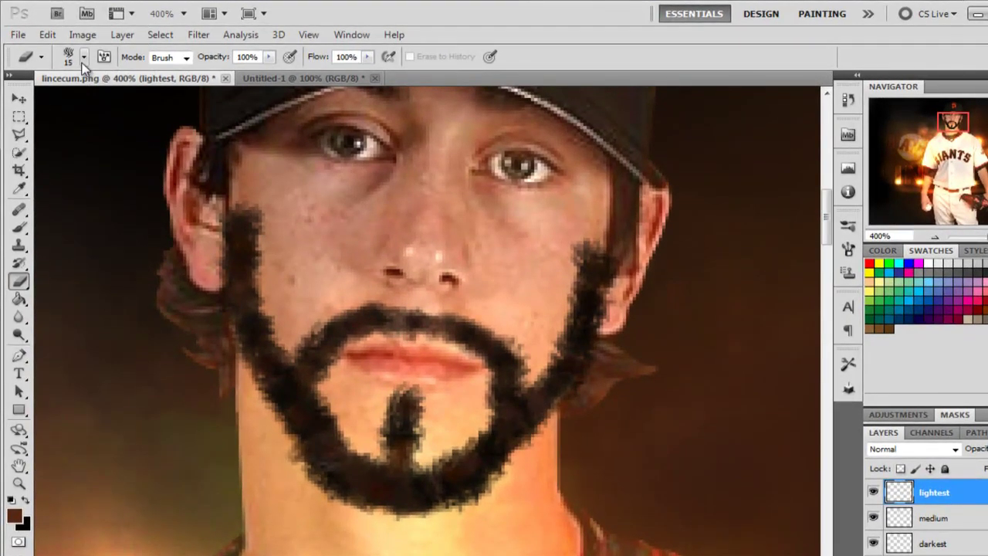
Set the Eraser to the custom 64 px hair brush tip, reduce it to 15 px and lower its opacity to 50%.
{"action": "left_click", "coordinate": [84, 59]}
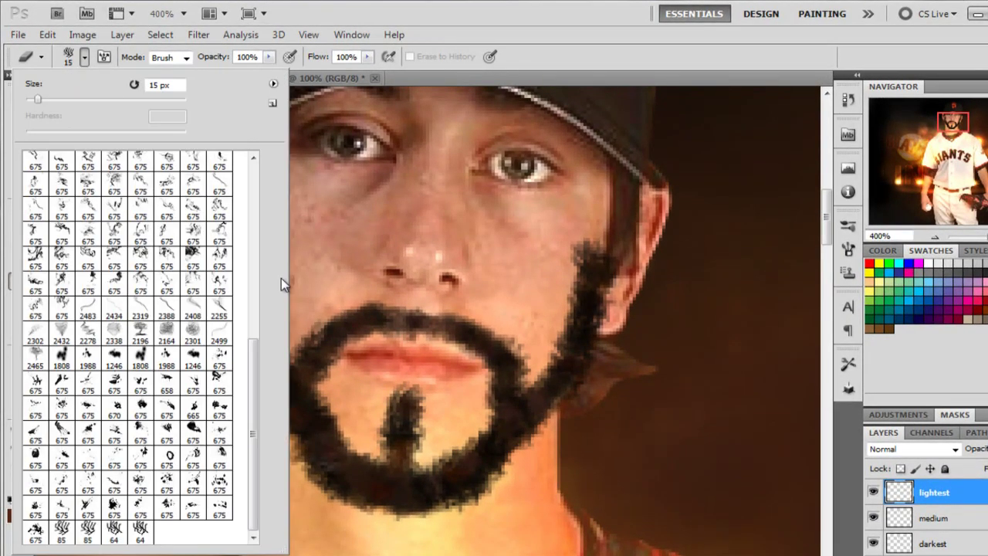
{"action": "left_click", "coordinate": [142, 533]}
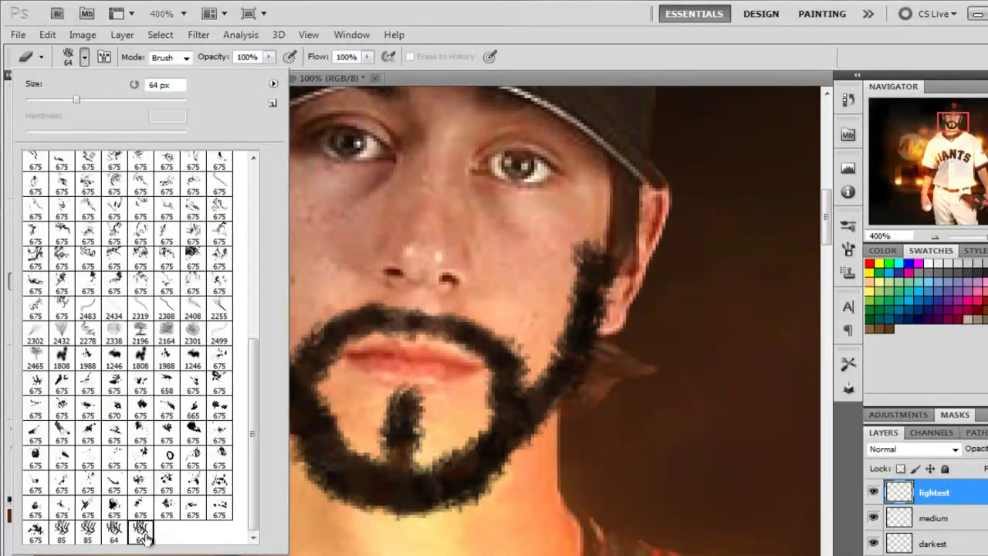
{"action": "left_click", "coordinate": [525, 39]}
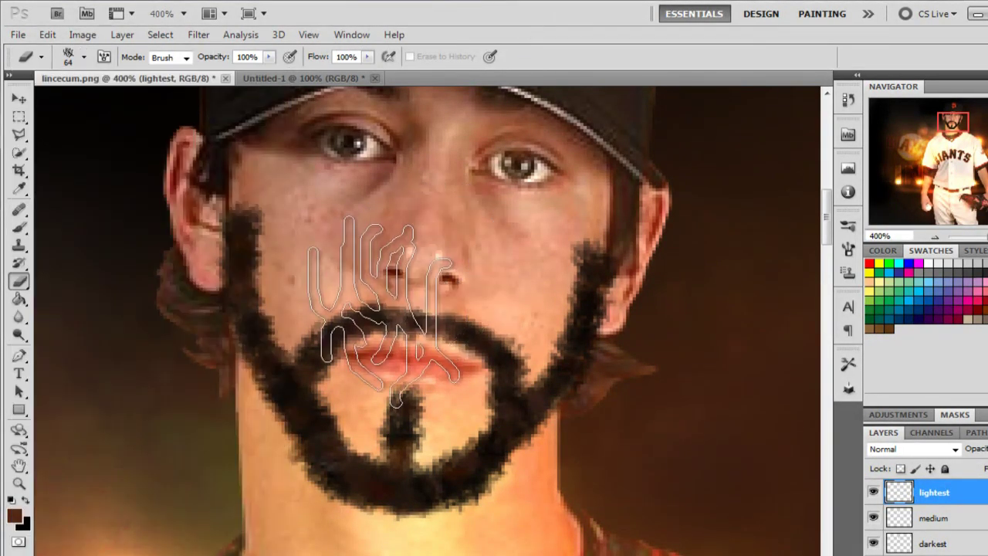
{"action": "key", "text": "bracketleft"}
{"action": "key", "text": "bracketleft"}
{"action": "key", "text": "bracketleft"}
{"action": "key", "text": "bracketleft"}
{"action": "key", "text": "bracketleft"}
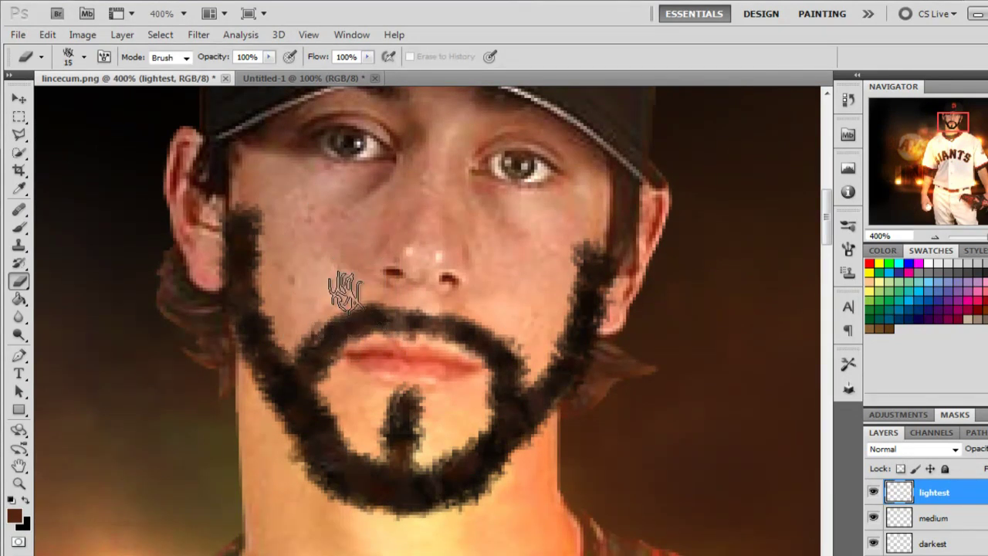
{"action": "left_click", "coordinate": [269, 57]}
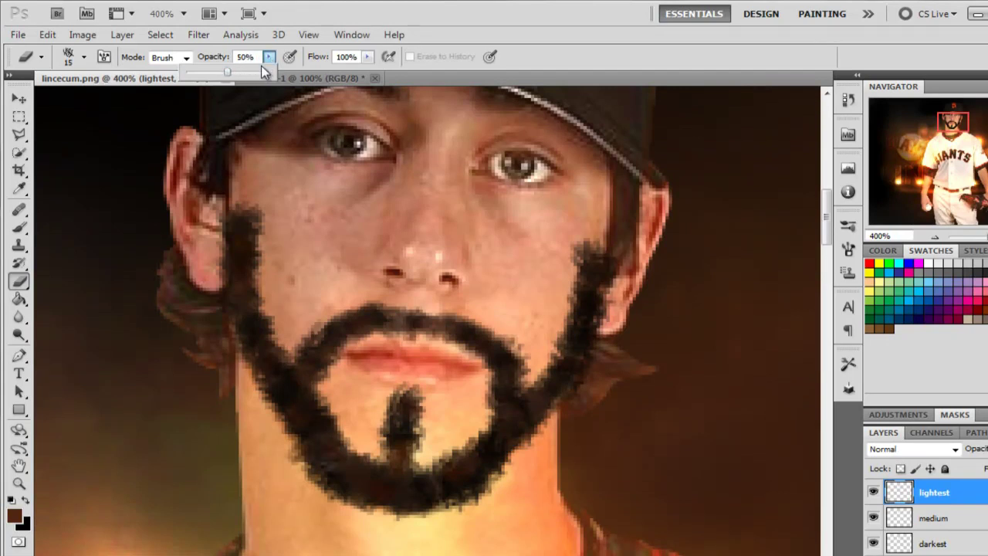
{"action": "left_click", "coordinate": [493, 31]}
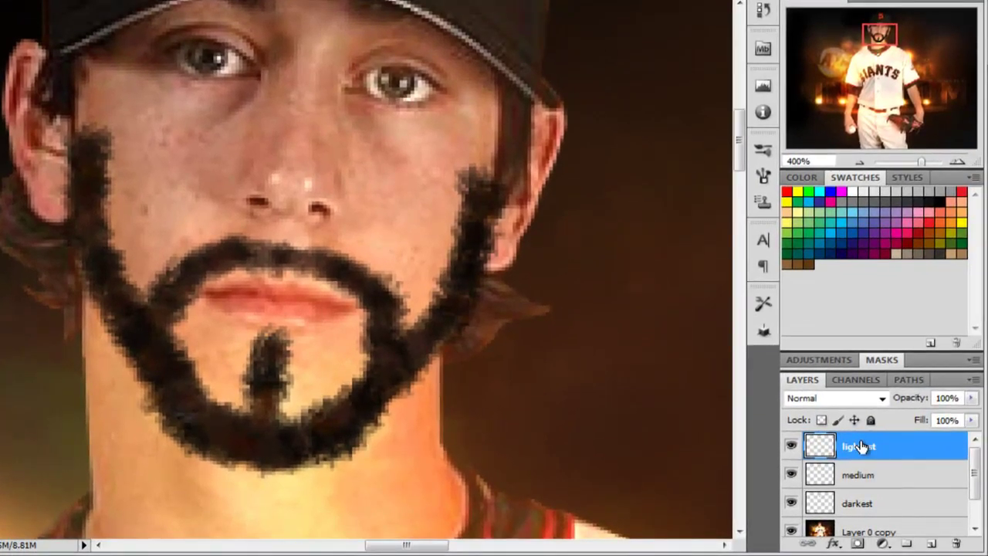
Set the lightest layer's blending mode to Color Dodge and erase lightly along the sideburn beside the exposed ear.
{"action": "left_click", "coordinate": [880, 398]}
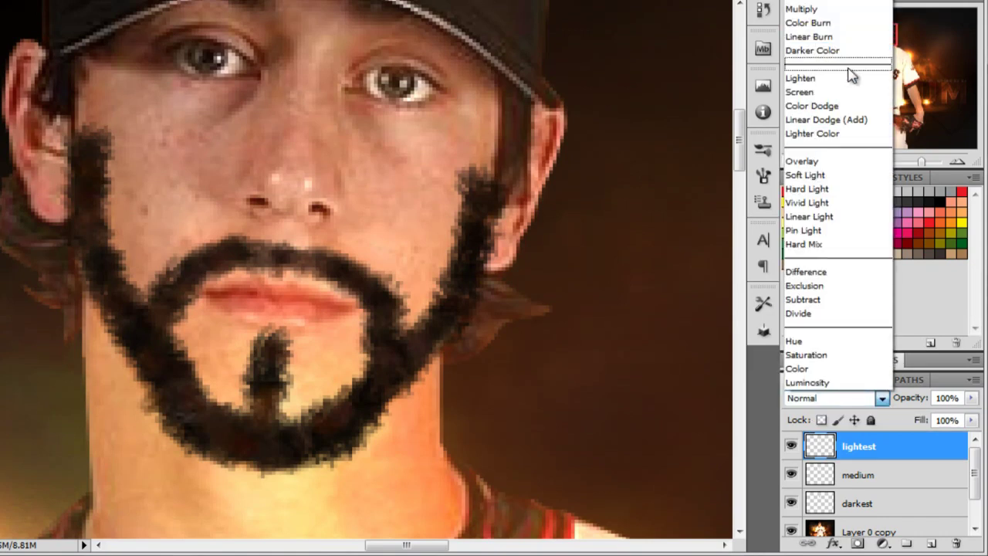
{"action": "left_click", "coordinate": [842, 105]}
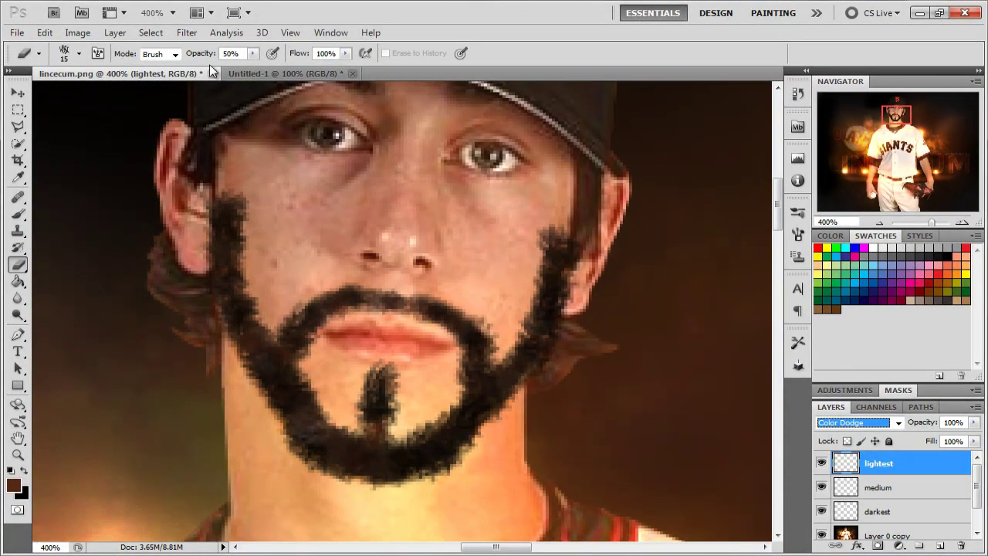
{"action": "left_click", "coordinate": [243, 210]}
{"action": "left_click_drag", "start_coordinate": [244, 210], "coordinate": [245, 300]}
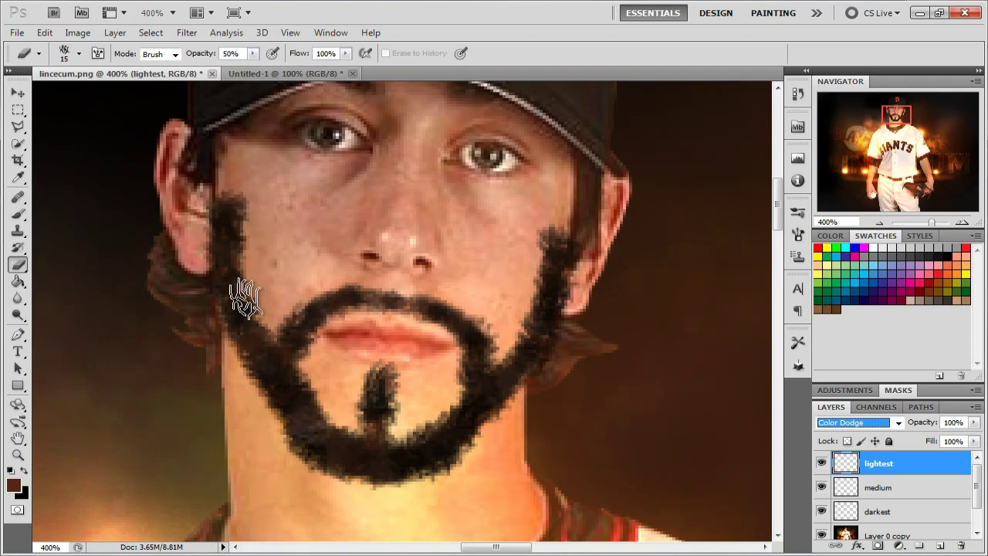
Thin the darkest layer with the 50% hair eraser along both sideburns, the jaw, the chin and the strip below the lower lip.
{"action": "scroll", "coordinate": [251, 303], "scroll_direction": "up", "scroll_amount": 2}
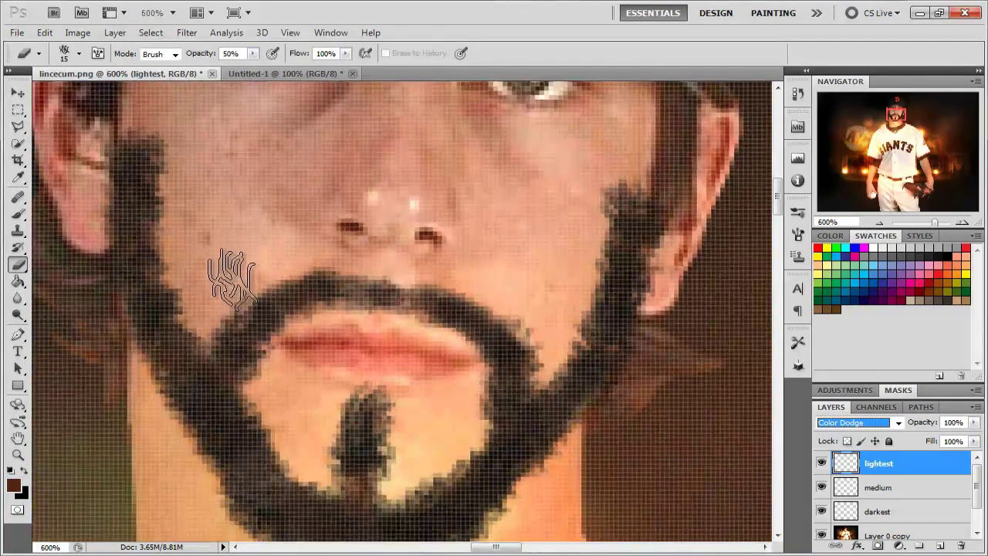
{"action": "scroll", "coordinate": [233, 272], "scroll_direction": "down", "scroll_amount": 1}
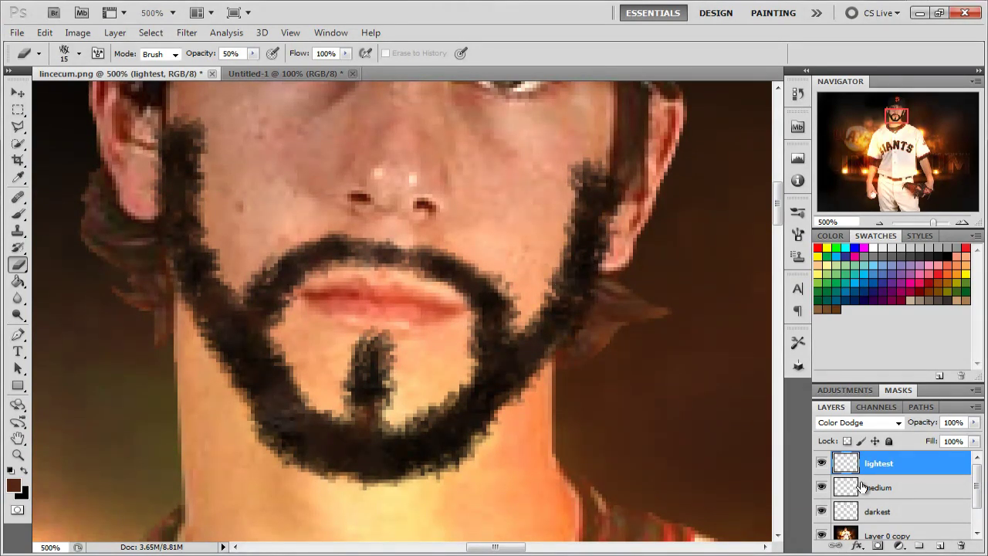
{"action": "left_click", "coordinate": [880, 514]}
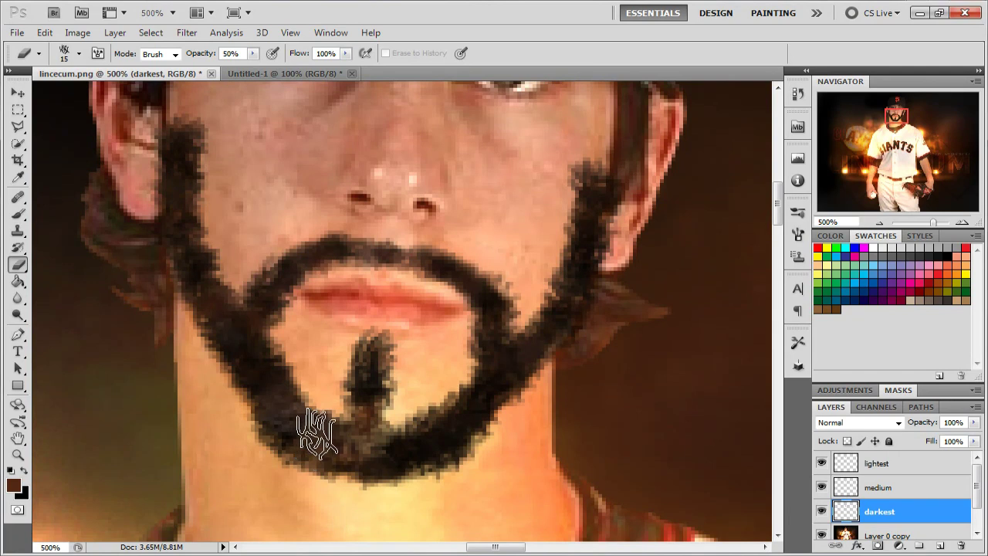
{"action": "mouse_move", "coordinate": [284, 430]}
{"action": "left_mouse_down"}
{"action": "mouse_move", "coordinate": [264, 393]}
{"action": "mouse_move", "coordinate": [267, 364]}
{"action": "mouse_move", "coordinate": [251, 366]}
{"action": "mouse_move", "coordinate": [252, 346]}
{"action": "mouse_move", "coordinate": [234, 358]}
{"action": "mouse_move", "coordinate": [243, 383]}
{"action": "mouse_move", "coordinate": [280, 375]}
{"action": "mouse_move", "coordinate": [259, 345]}
{"action": "mouse_move", "coordinate": [234, 338]}
{"action": "mouse_move", "coordinate": [279, 281]}
{"action": "mouse_move", "coordinate": [238, 306]}
{"action": "mouse_move", "coordinate": [223, 353]}
{"action": "mouse_move", "coordinate": [217, 311]}
{"action": "mouse_move", "coordinate": [191, 277]}
{"action": "mouse_move", "coordinate": [180, 144]}
{"action": "left_mouse_up"}
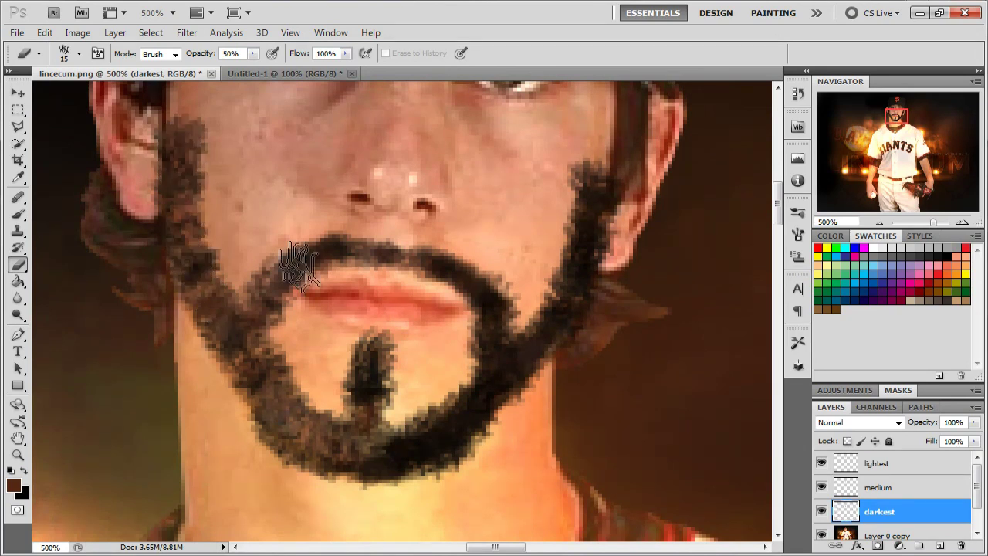
{"action": "mouse_move", "coordinate": [505, 413]}
{"action": "left_mouse_down"}
{"action": "mouse_move", "coordinate": [482, 390]}
{"action": "mouse_move", "coordinate": [447, 443]}
{"action": "mouse_move", "coordinate": [398, 454]}
{"action": "mouse_move", "coordinate": [441, 419]}
{"action": "left_mouse_up"}
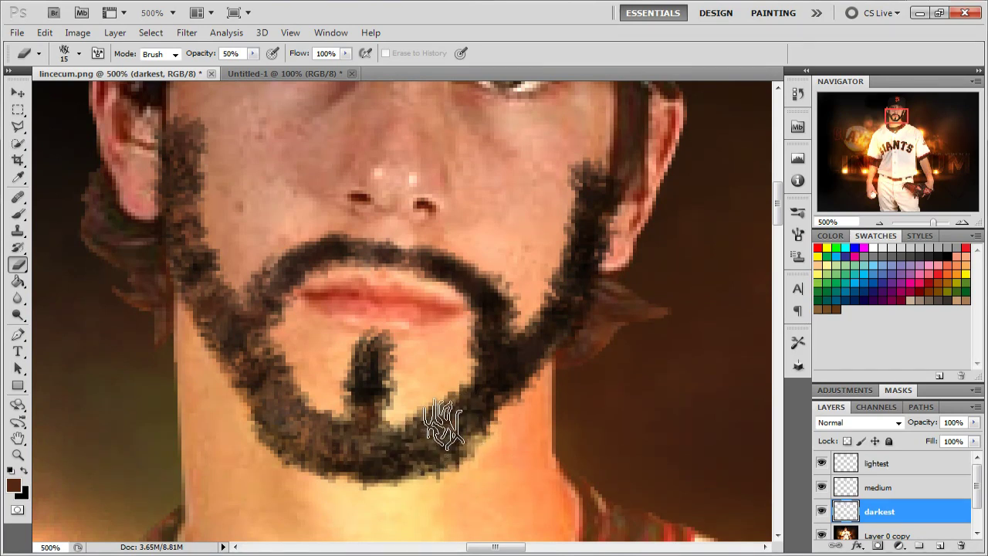
{"action": "mouse_move", "coordinate": [366, 386]}
{"action": "left_mouse_down"}
{"action": "mouse_move", "coordinate": [370, 355]}
{"action": "mouse_move", "coordinate": [359, 393]}
{"action": "left_mouse_up"}
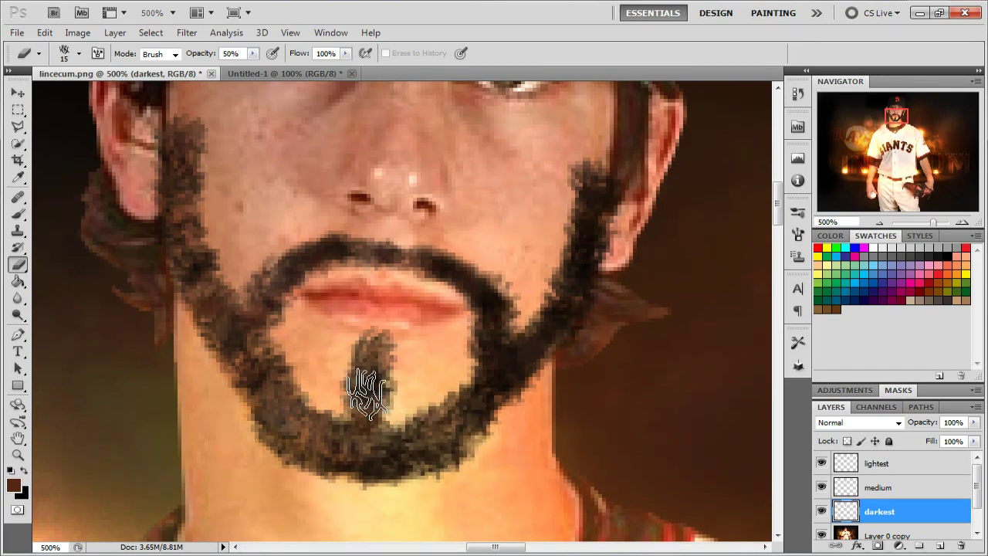
{"action": "mouse_move", "coordinate": [512, 368]}
{"action": "left_mouse_down"}
{"action": "mouse_move", "coordinate": [499, 379]}
{"action": "mouse_move", "coordinate": [571, 294]}
{"action": "mouse_move", "coordinate": [591, 186]}
{"action": "left_mouse_up"}
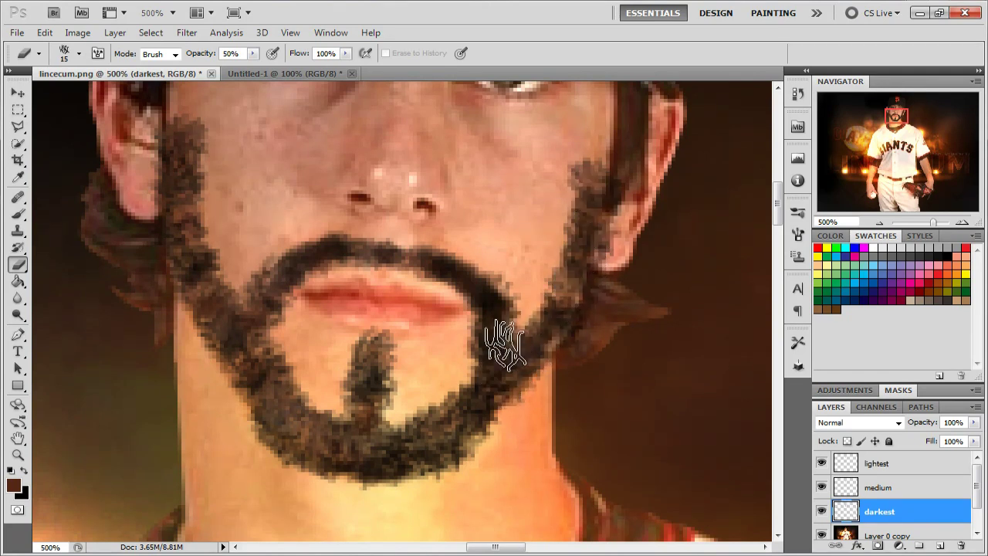
Reduce the eraser to 9 px and thin the darkest layer along the moustache and beside the mouth corners.
{"action": "key", "text": "bracketleft"}
{"action": "key", "text": "bracketleft"}
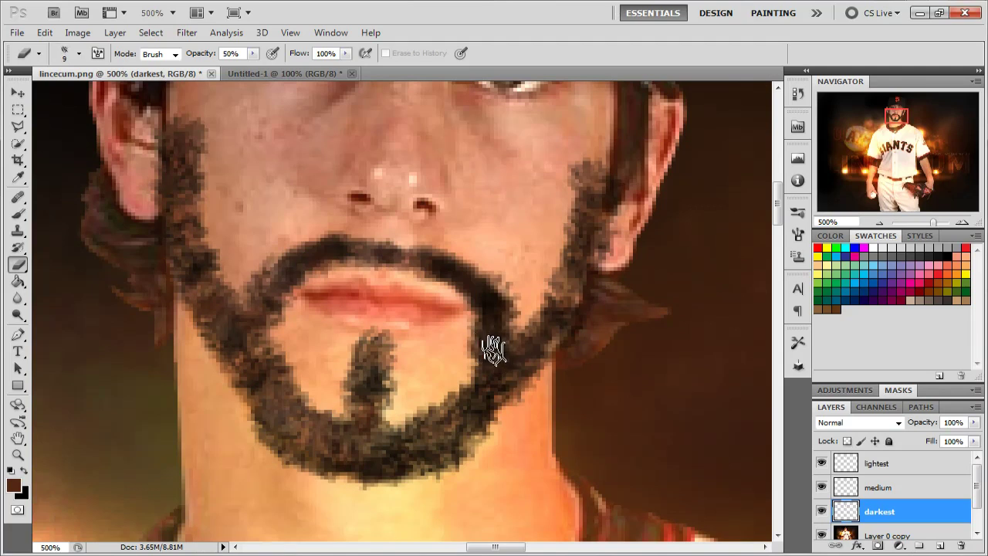
{"action": "mouse_move", "coordinate": [488, 359]}
{"action": "left_mouse_down"}
{"action": "mouse_move", "coordinate": [494, 331]}
{"action": "mouse_move", "coordinate": [485, 335]}
{"action": "left_mouse_up"}
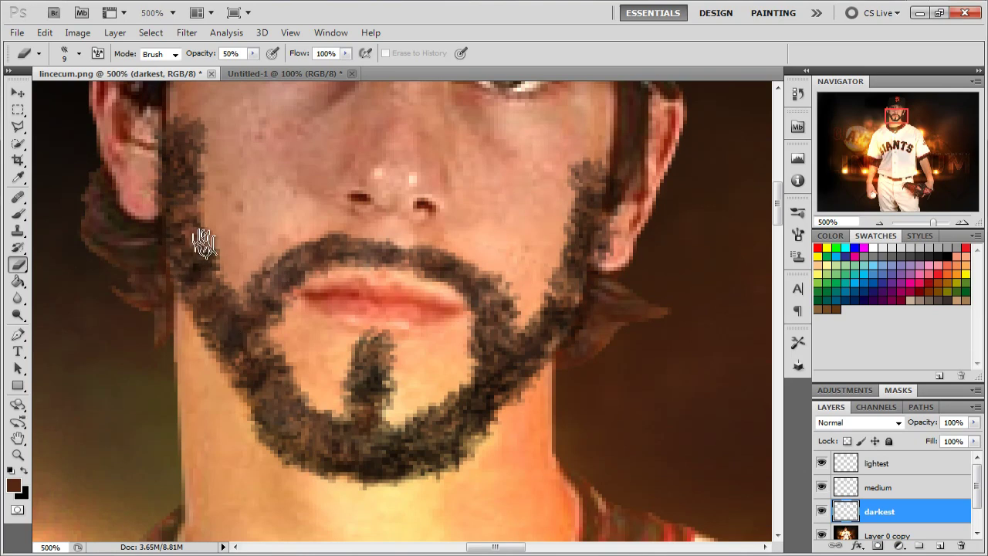
Erase lightly on the medium layer along both sideburns, the jaw and the chin.
{"action": "left_click", "coordinate": [885, 488]}
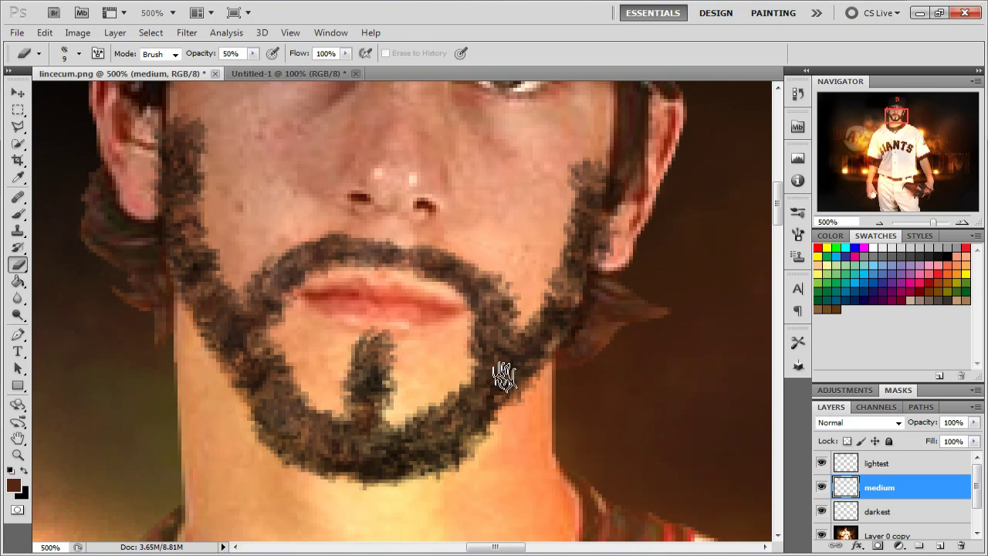
{"action": "left_click_drag", "start_coordinate": [571, 287], "coordinate": [599, 188]}
{"action": "mouse_move", "coordinate": [527, 324]}
{"action": "left_mouse_down"}
{"action": "mouse_move", "coordinate": [500, 336]}
{"action": "mouse_move", "coordinate": [491, 295]}
{"action": "mouse_move", "coordinate": [404, 257]}
{"action": "mouse_move", "coordinate": [316, 256]}
{"action": "mouse_move", "coordinate": [292, 269]}
{"action": "mouse_move", "coordinate": [227, 343]}
{"action": "mouse_move", "coordinate": [267, 381]}
{"action": "mouse_move", "coordinate": [267, 369]}
{"action": "mouse_move", "coordinate": [237, 387]}
{"action": "mouse_move", "coordinate": [247, 387]}
{"action": "mouse_move", "coordinate": [244, 348]}
{"action": "mouse_move", "coordinate": [290, 380]}
{"action": "mouse_move", "coordinate": [368, 377]}
{"action": "mouse_move", "coordinate": [360, 443]}
{"action": "mouse_move", "coordinate": [378, 442]}
{"action": "mouse_move", "coordinate": [370, 470]}
{"action": "mouse_move", "coordinate": [401, 462]}
{"action": "mouse_move", "coordinate": [440, 469]}
{"action": "mouse_move", "coordinate": [213, 296]}
{"action": "mouse_move", "coordinate": [165, 220]}
{"action": "mouse_move", "coordinate": [176, 227]}
{"action": "mouse_move", "coordinate": [183, 151]}
{"action": "left_mouse_up"}
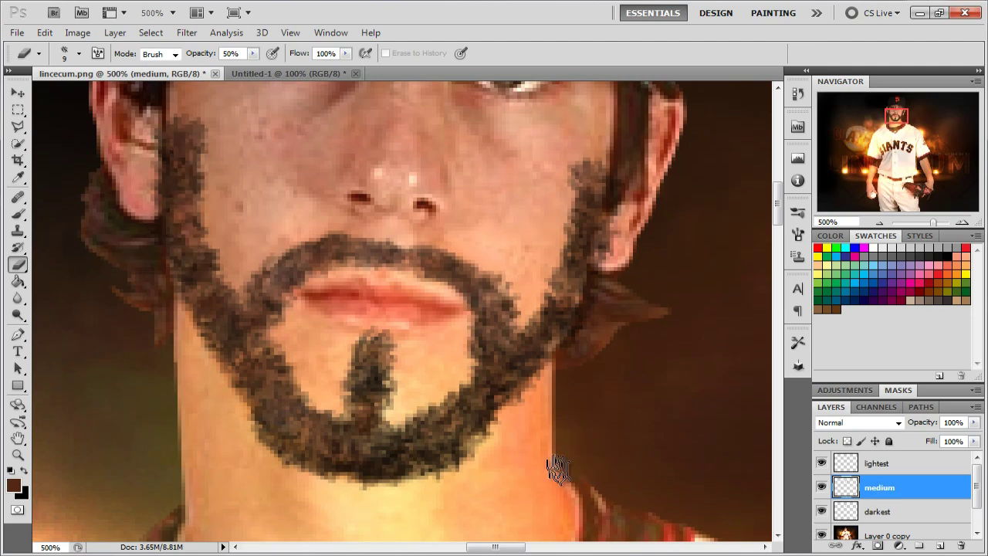
Erase lightly on the lightest layer over the strip below the lower lip and where the moustache joins the beard.
{"action": "left_click", "coordinate": [883, 466]}
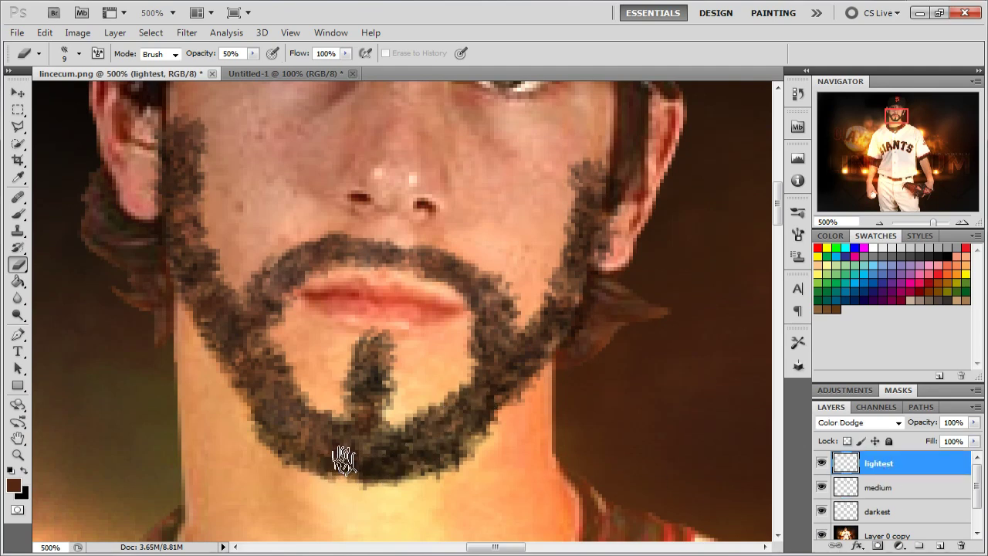
{"action": "left_click_drag", "start_coordinate": [371, 373], "coordinate": [372, 347]}
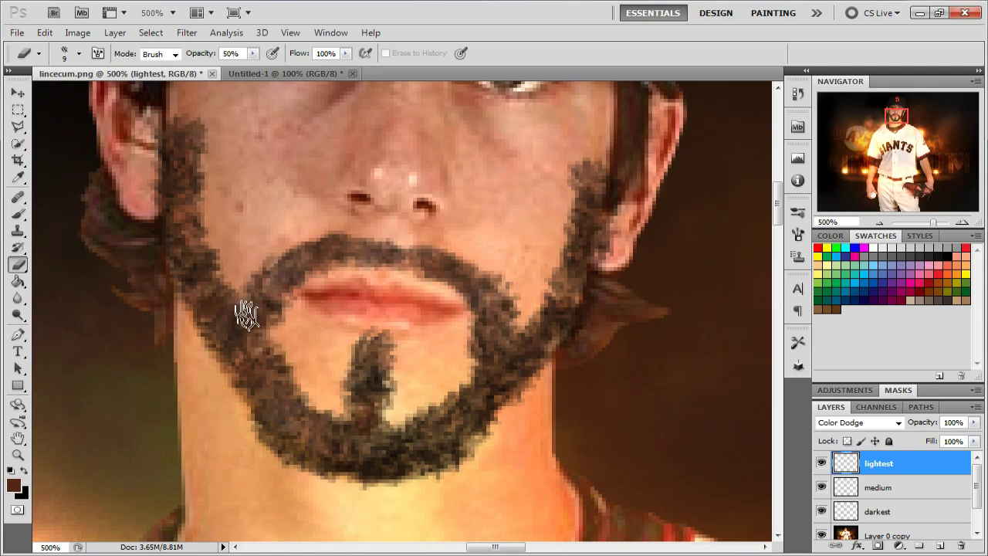
{"action": "left_click_drag", "start_coordinate": [275, 273], "coordinate": [278, 360]}
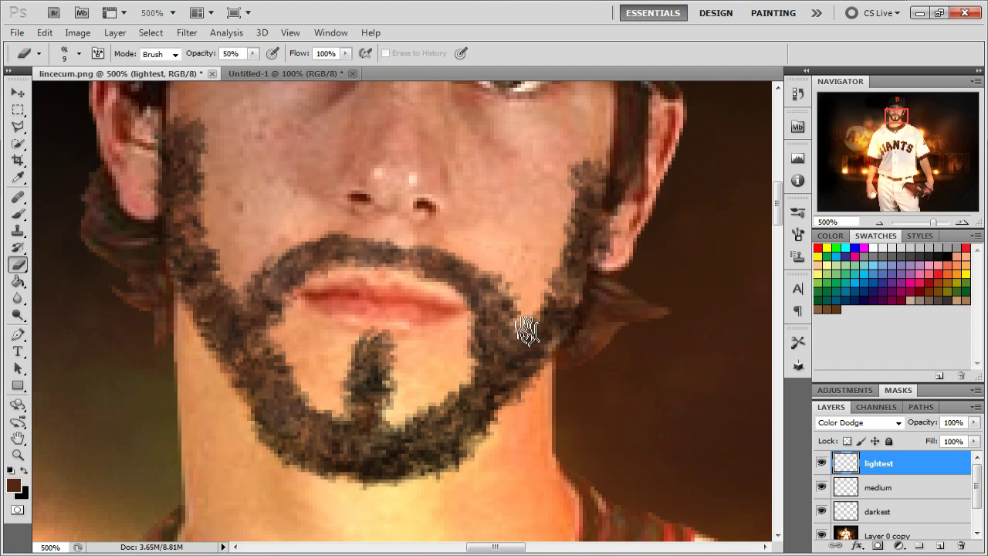
Review the beard on the whole figure and switch the medium and darkest layers off and on in turn.
{"action": "key", "text": "ctrl+minus"}
{"action": "key", "text": "ctrl+minus"}
{"action": "key", "text": "ctrl+minus"}
{"action": "key", "text": "ctrl+minus"}
{"action": "key", "text": "ctrl+minus"}
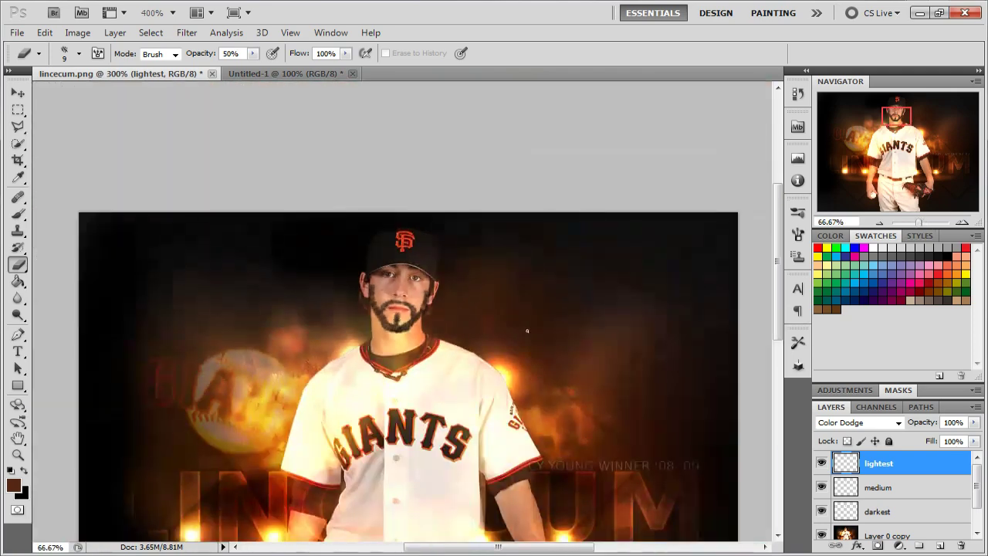
{"action": "key", "text": "ctrl+plus"}
{"action": "key", "text": "ctrl+plus"}
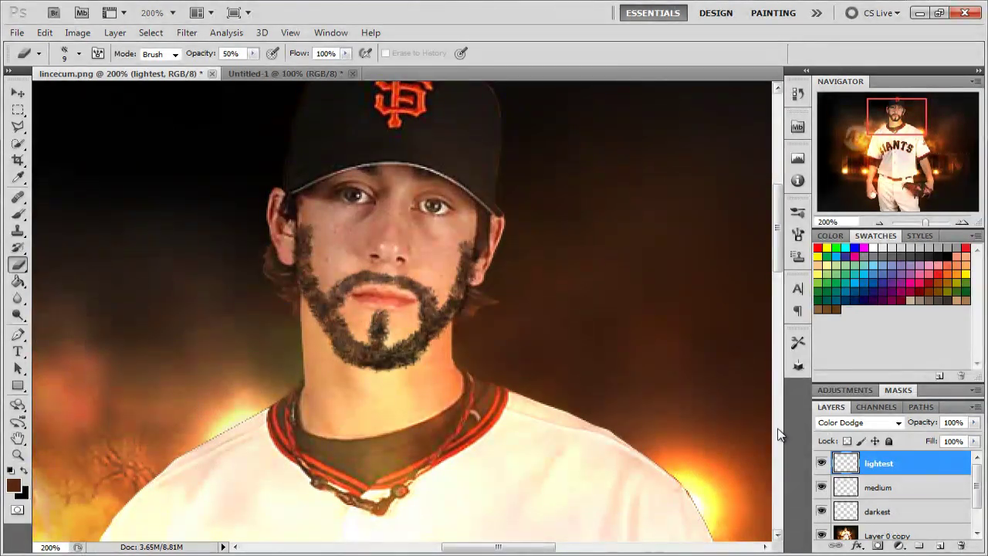
{"action": "left_click", "coordinate": [821, 489]}
{"action": "left_click", "coordinate": [821, 512]}
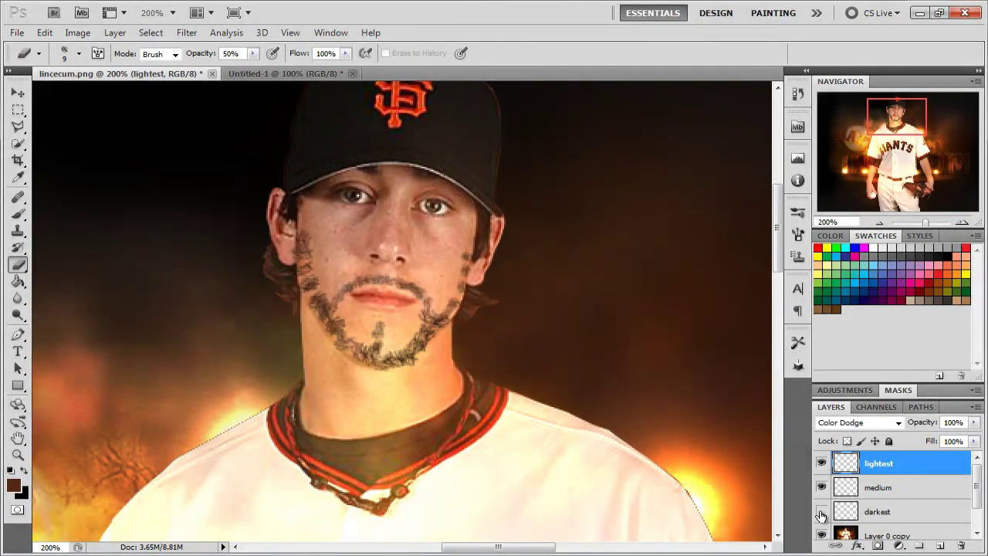
{"action": "left_click", "coordinate": [821, 512]}
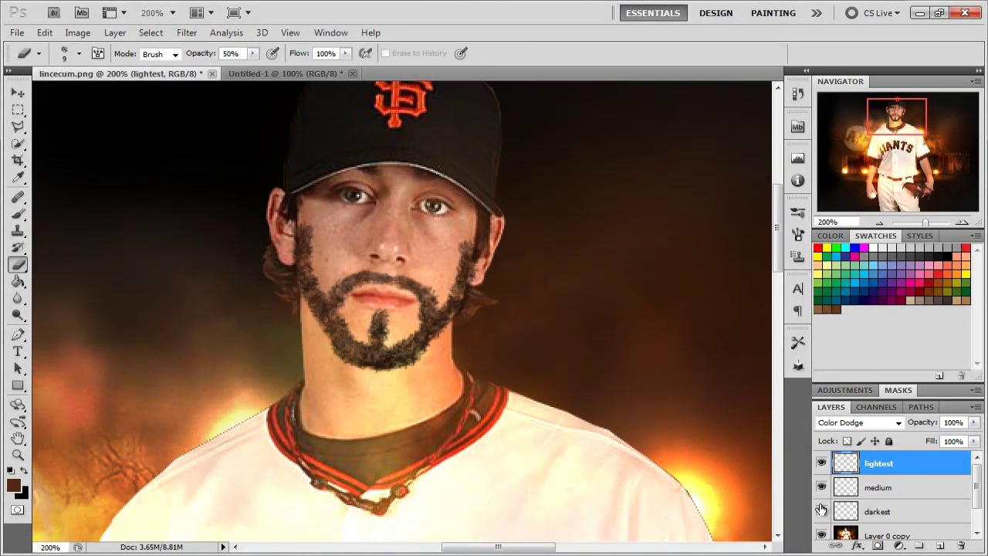
Hide all three beard layers, and show darkest, medium and lightest again one by one to compare their effect.
{"action": "key", "text": "ctrl+plus"}
{"action": "key", "text": "ctrl+plus"}
{"action": "left_click_drag", "start_coordinate": [573, 371], "coordinate": [561, 459]}
{"action": "left_click_drag", "start_coordinate": [821, 513], "coordinate": [821, 463]}
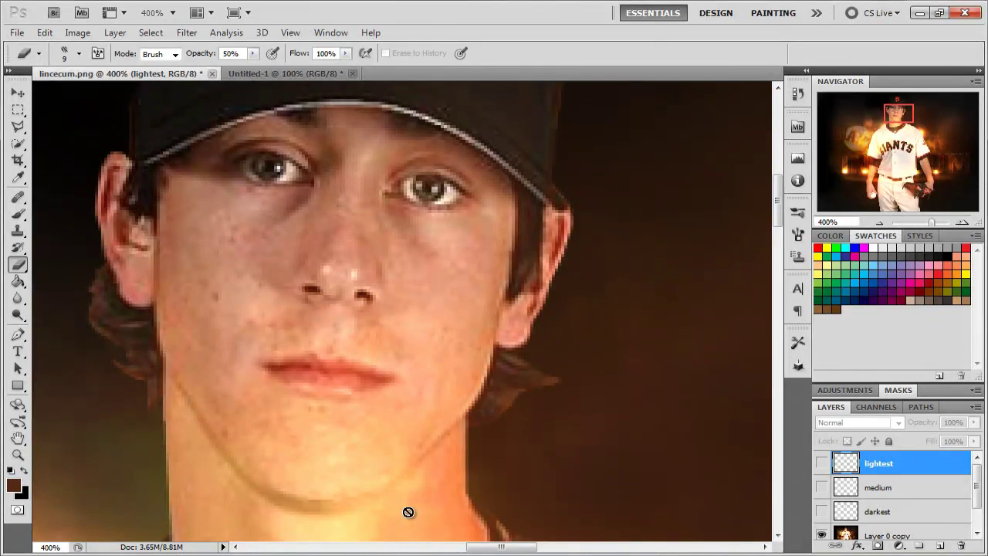
{"action": "left_click", "coordinate": [822, 512]}
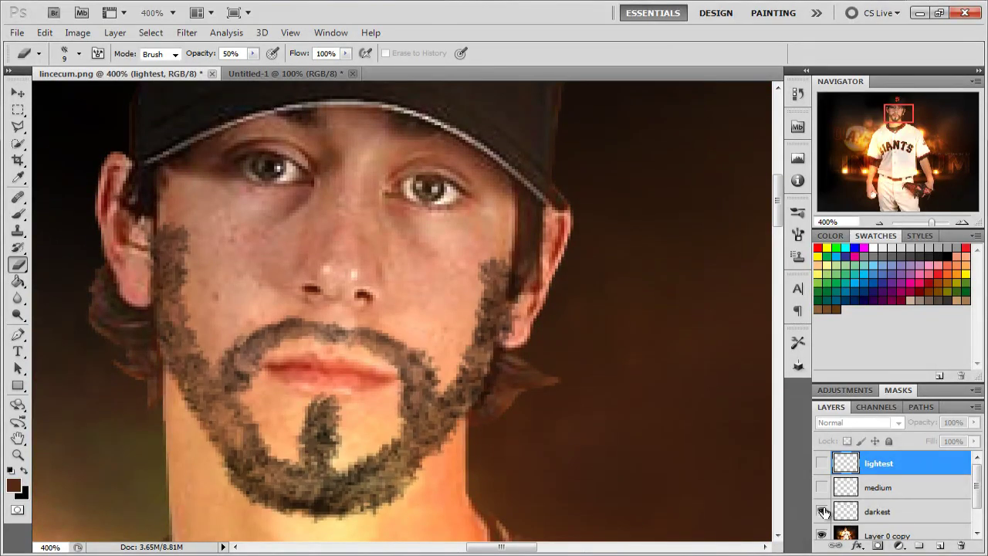
{"action": "left_click", "coordinate": [822, 488]}
{"action": "left_click", "coordinate": [821, 463]}
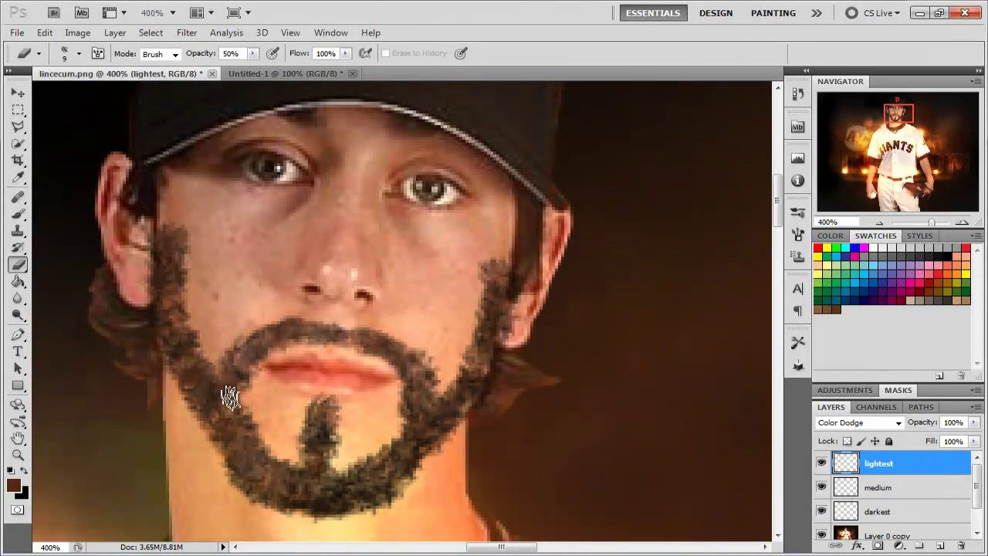
Hide the medium and darkest layers to check the lightest alone, and restore medium followed by darkest.
{"action": "left_click", "coordinate": [821, 488]}
{"action": "left_click", "coordinate": [822, 512]}
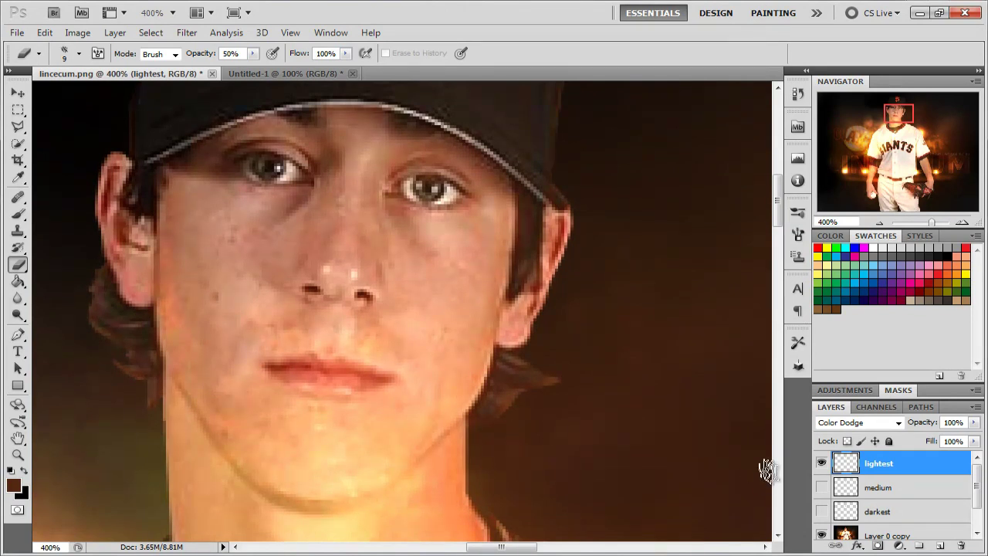
{"action": "left_click", "coordinate": [821, 488]}
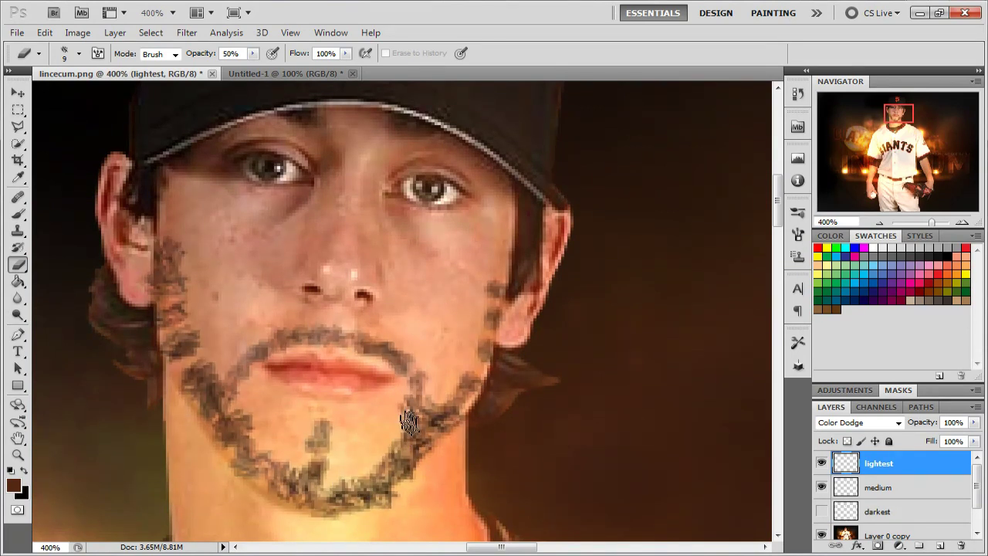
{"action": "left_click", "coordinate": [821, 511]}
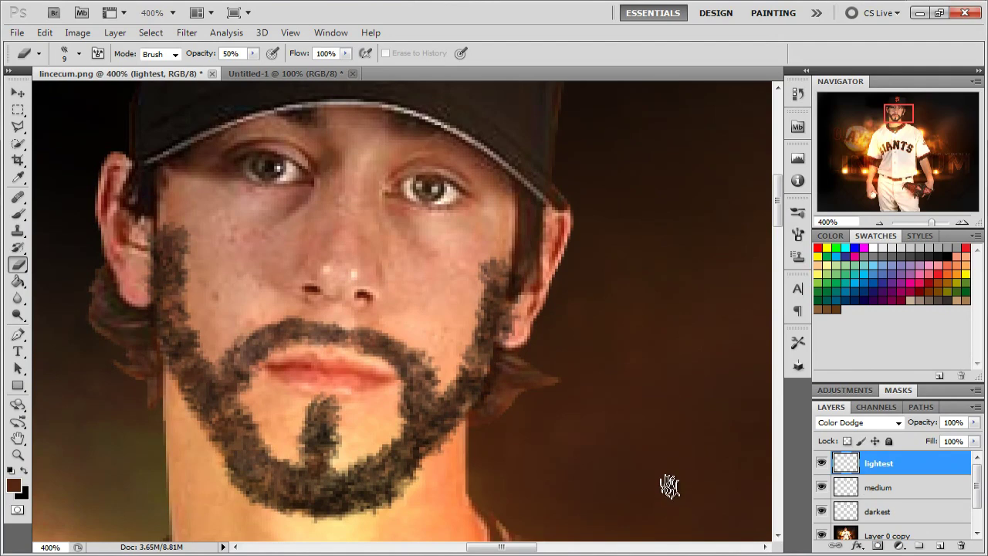
Examine the beard in the full picture and open the document's edit history.
{"action": "key", "text": "ctrl+minus"}
{"action": "key", "text": "ctrl+minus"}
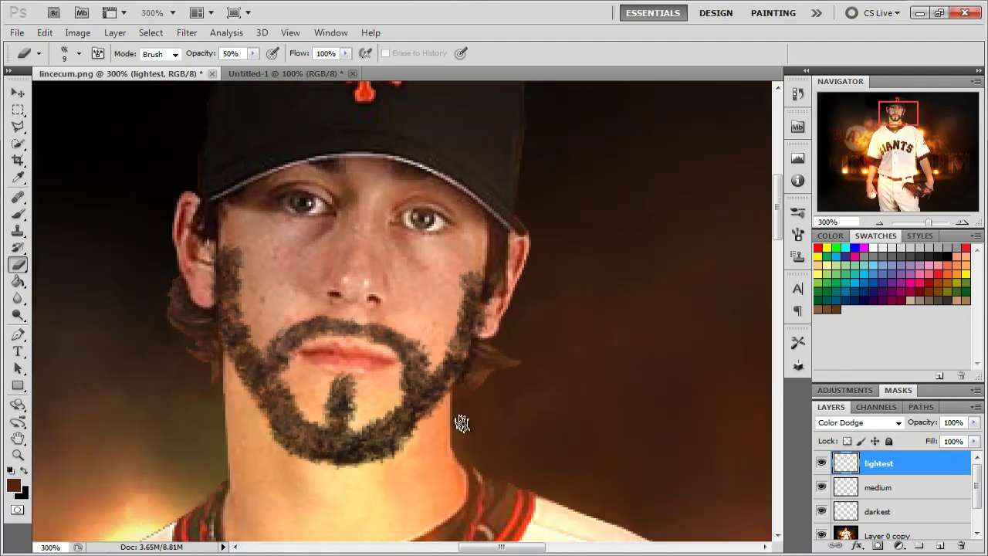
{"action": "key", "text": "ctrl+minus"}
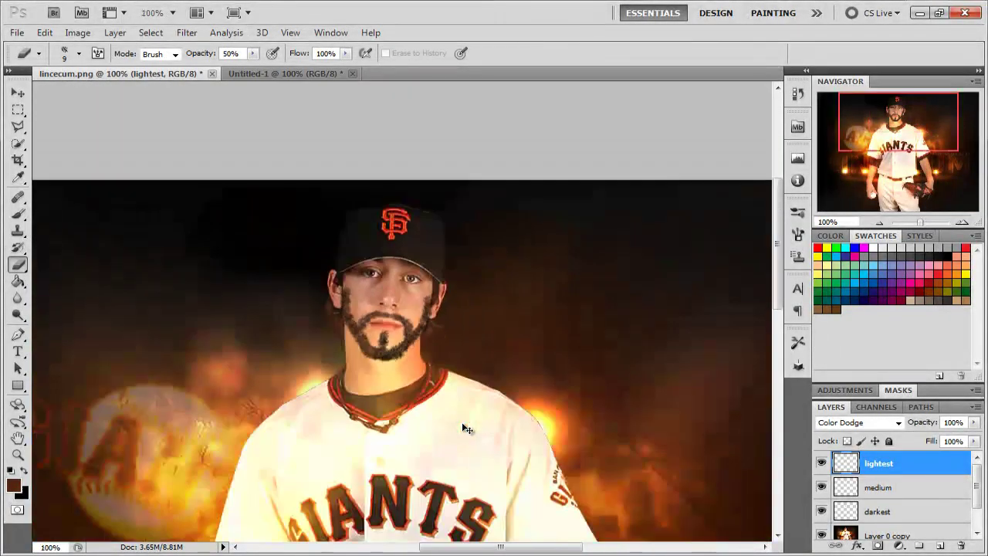
{"action": "key", "text": "ctrl+minus"}
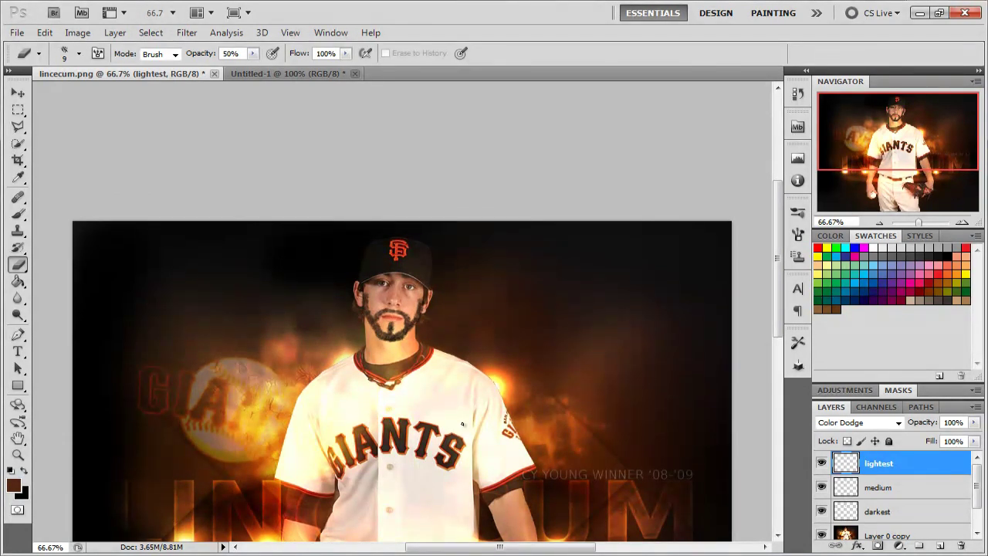
{"action": "left_click", "coordinate": [801, 96]}
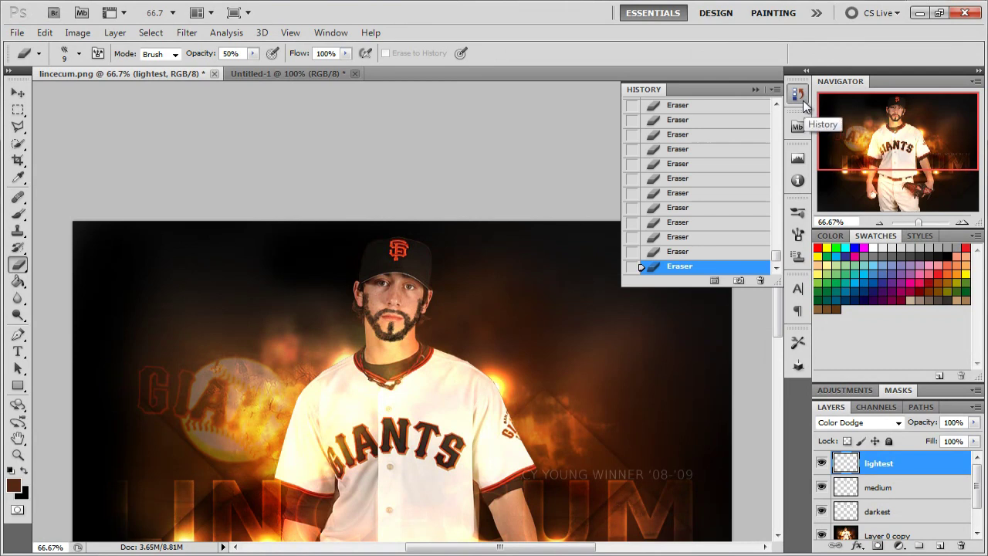